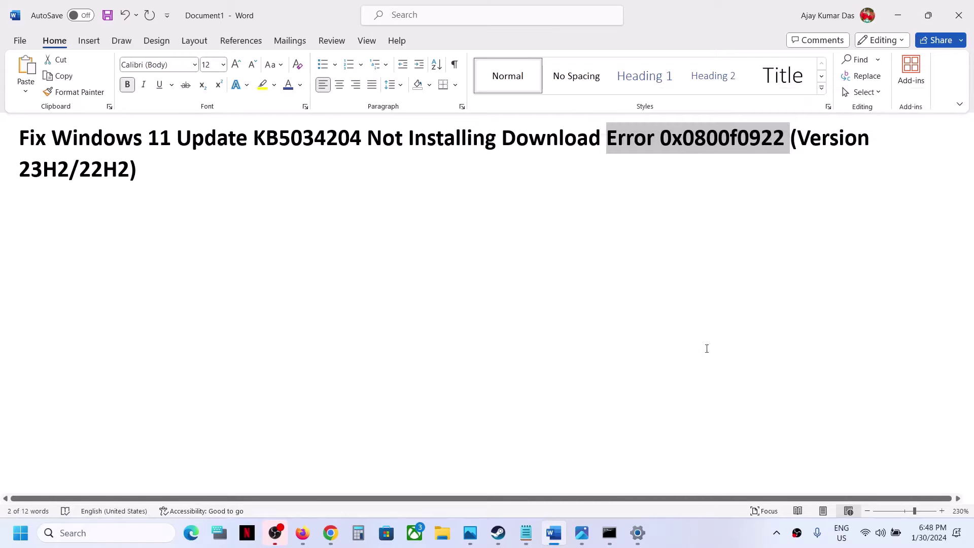
Step: Bring up the Word document listing the fix steps, and open Windows Settings
{"action": "left_click", "coordinate": [736, 539]}
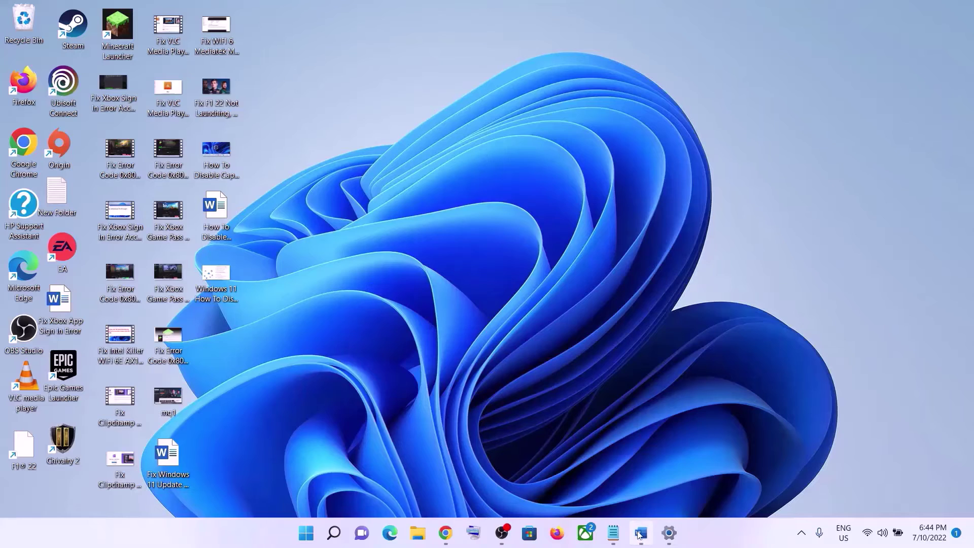
{"action": "left_click", "coordinate": [640, 532]}
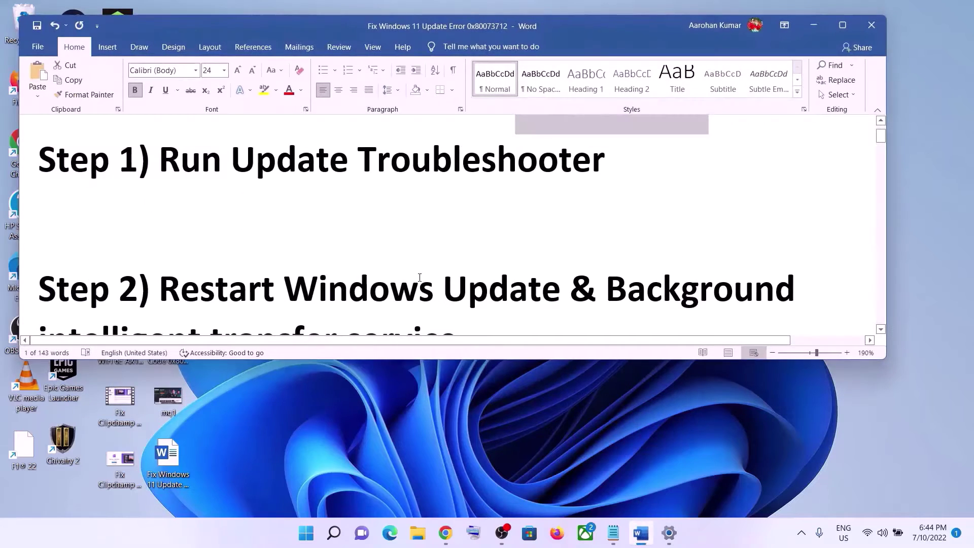
{"action": "key", "text": "super"}
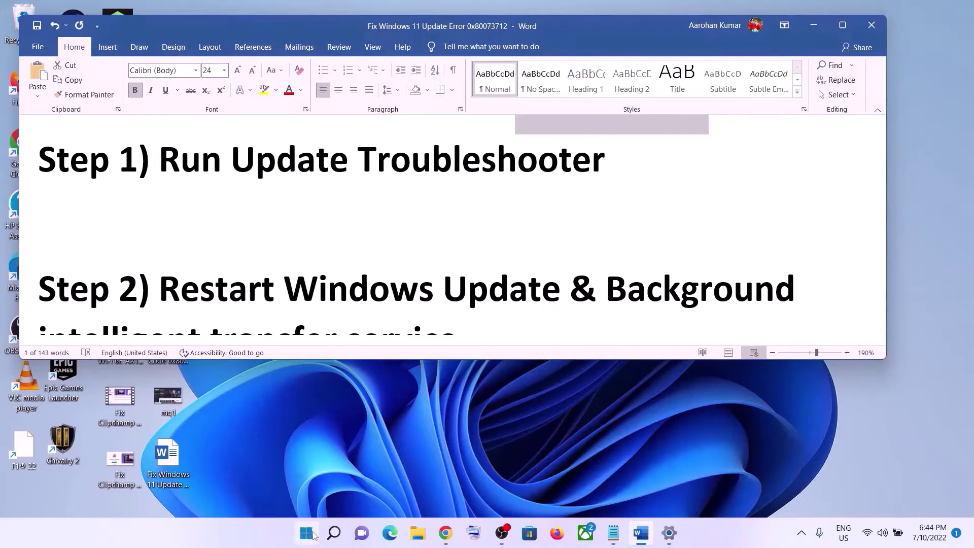
{"action": "left_click", "coordinate": [457, 212]}
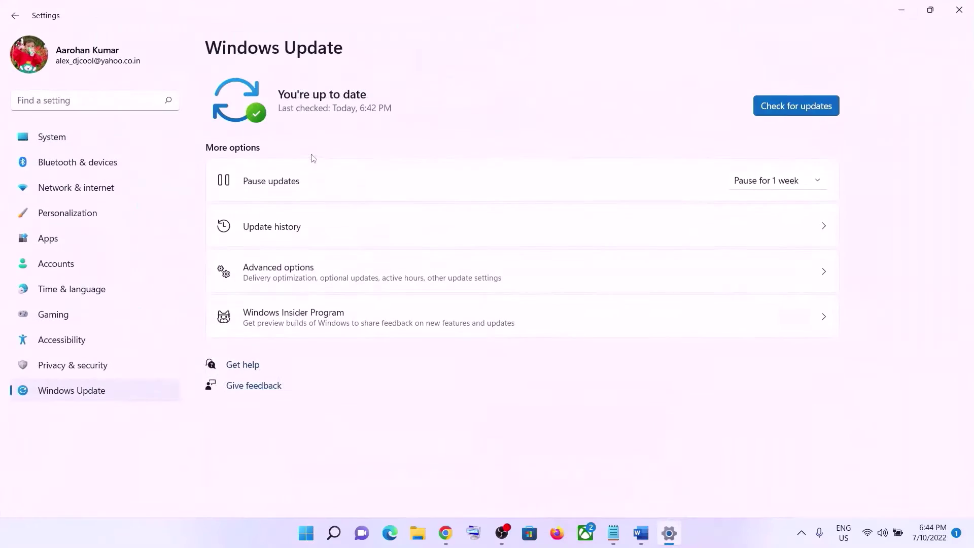
Step: Run the Windows Update troubleshooter from the other troubleshooters in the System settings
{"action": "left_click", "coordinate": [71, 142]}
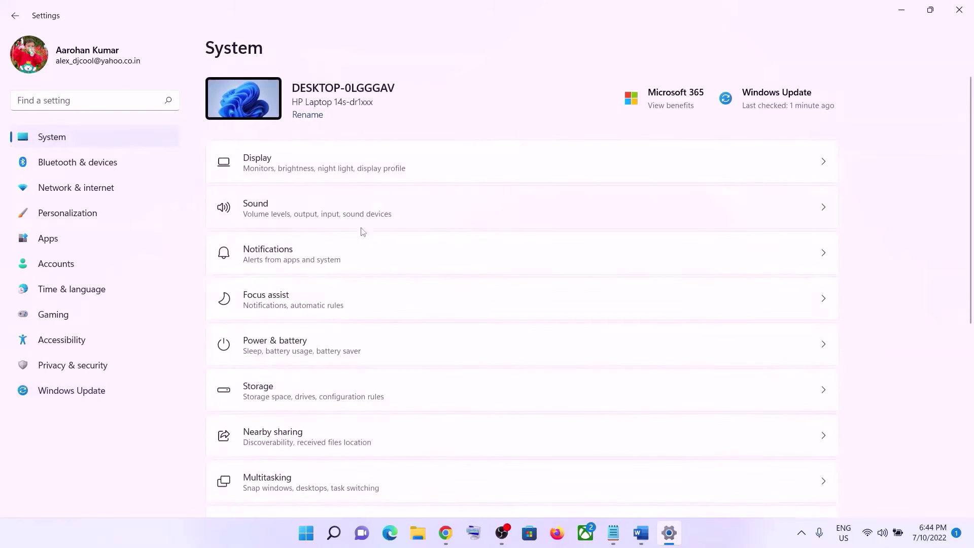
{"action": "scroll", "coordinate": [325, 299], "scroll_direction": "down", "scroll_amount": 5}
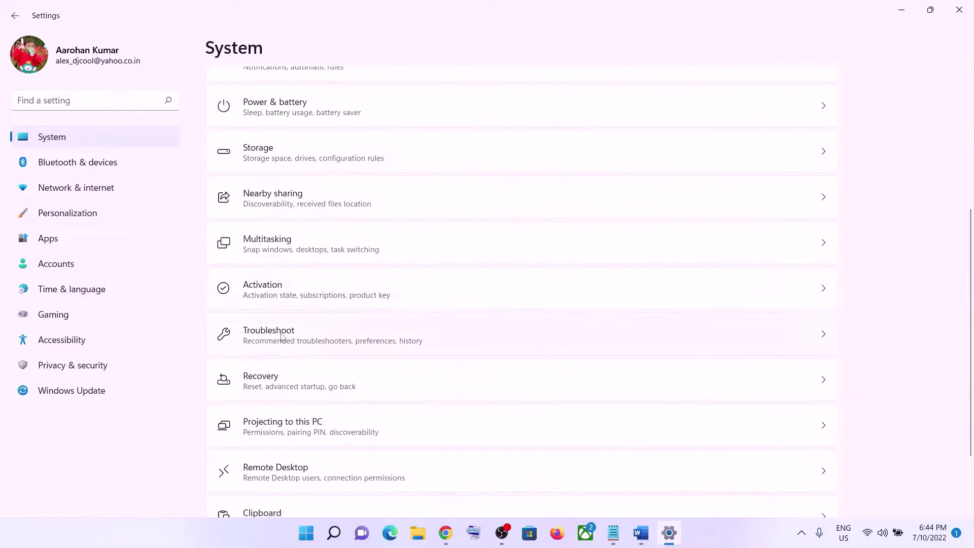
{"action": "left_click", "coordinate": [292, 339]}
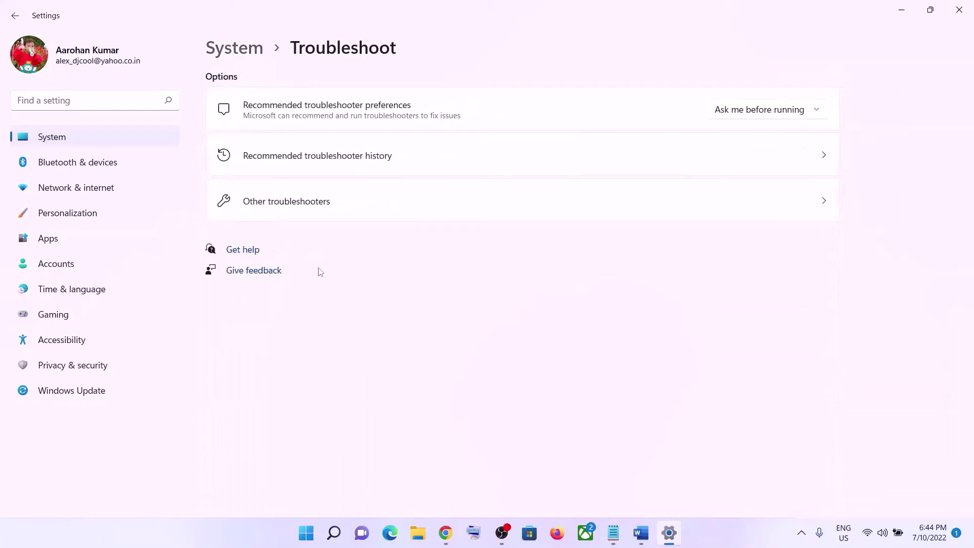
{"action": "left_click", "coordinate": [299, 209]}
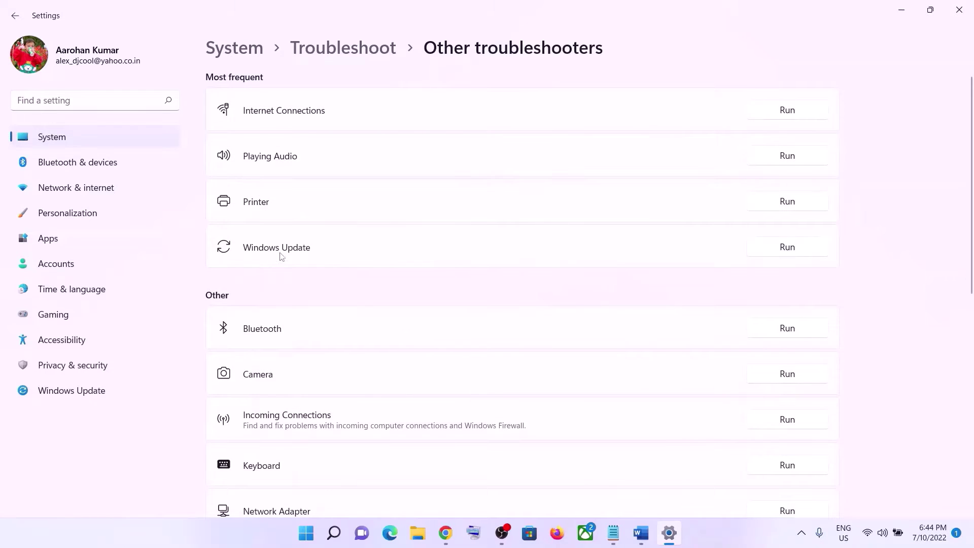
{"action": "left_click", "coordinate": [801, 250]}
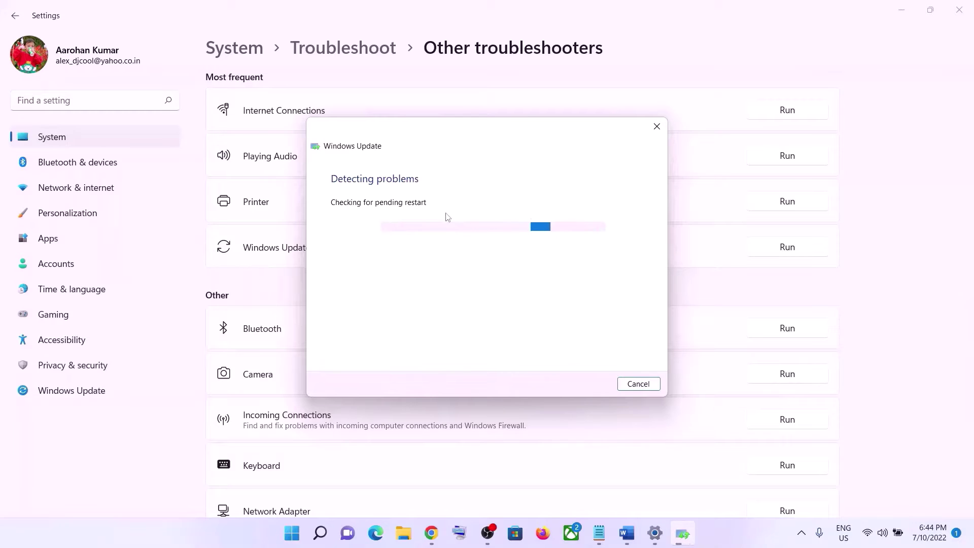
Step: Switch to the Word document to read Step 2, and open the Windows Services app
{"action": "left_click", "coordinate": [628, 533]}
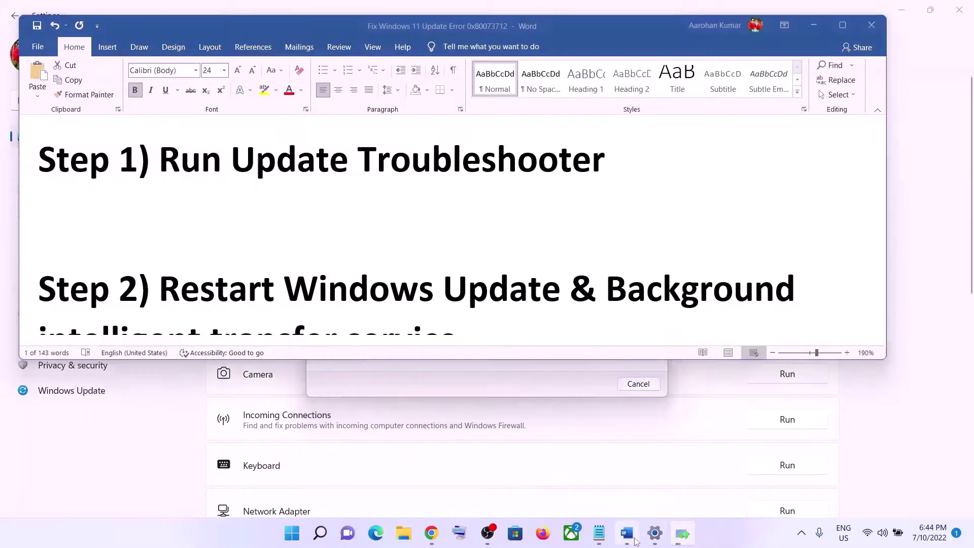
{"action": "scroll", "coordinate": [541, 325], "scroll_direction": "down", "scroll_amount": 3}
{"action": "scroll", "coordinate": [541, 326], "scroll_direction": "up", "scroll_amount": 2}
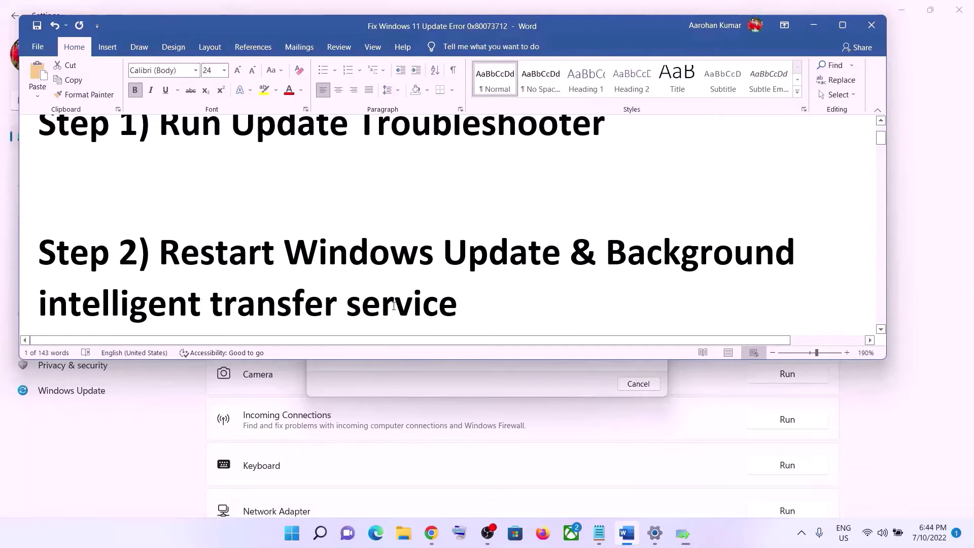
{"action": "left_click", "coordinate": [299, 535]}
{"action": "type", "text": "services"}
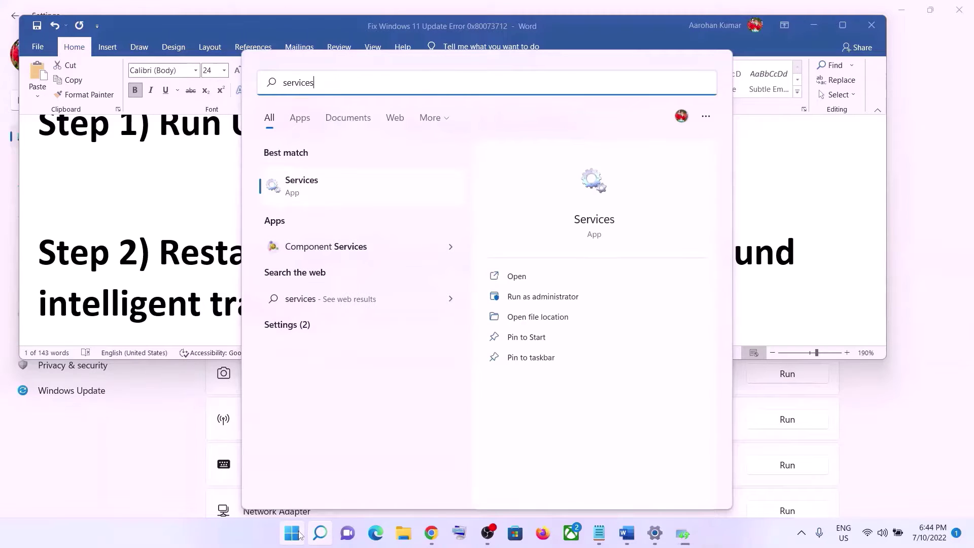
{"action": "left_click", "coordinate": [330, 191]}
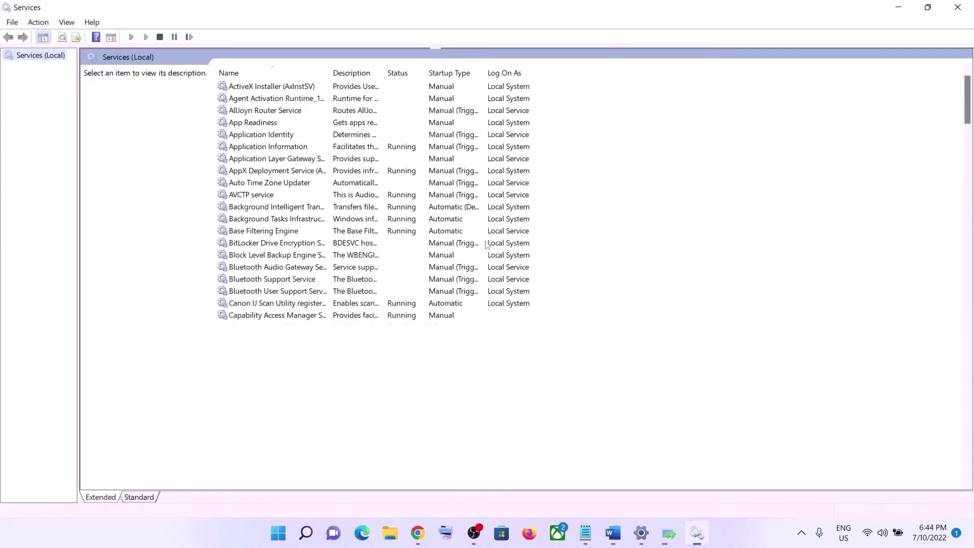
Step: Open the properties of the Windows Update service and close the finished troubleshooter
{"action": "left_click", "coordinate": [364, 329]}
{"action": "key", "text": "w"}
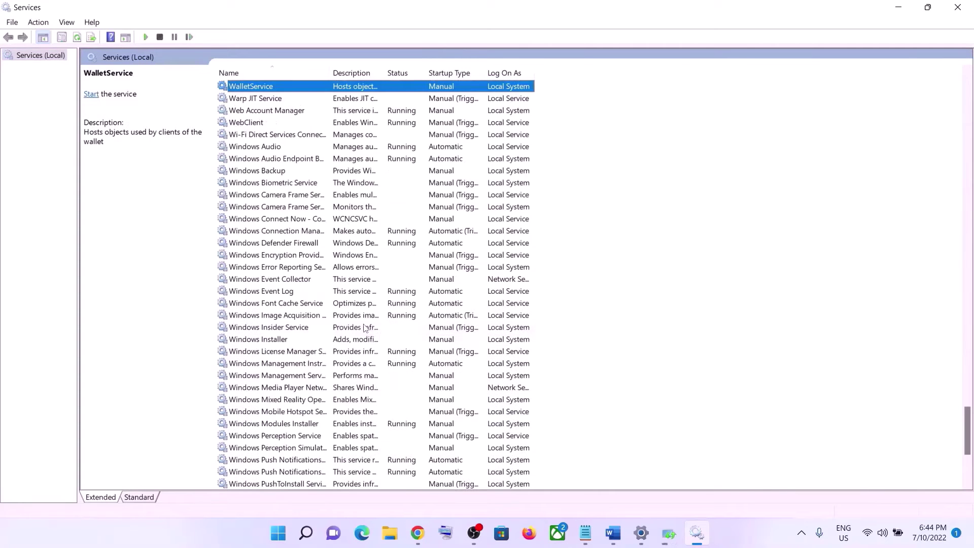
{"action": "scroll", "coordinate": [305, 338], "scroll_direction": "down", "scroll_amount": 6}
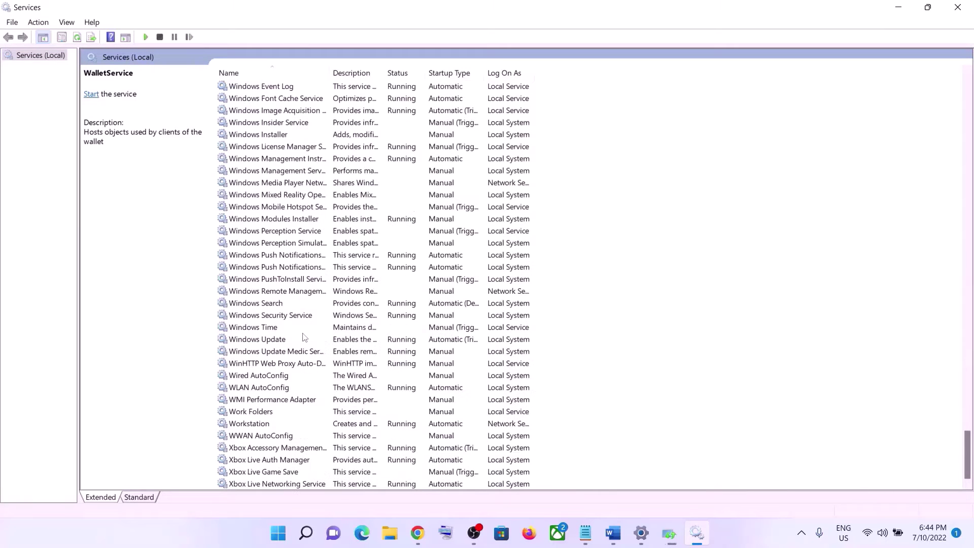
{"action": "left_click", "coordinate": [275, 344]}
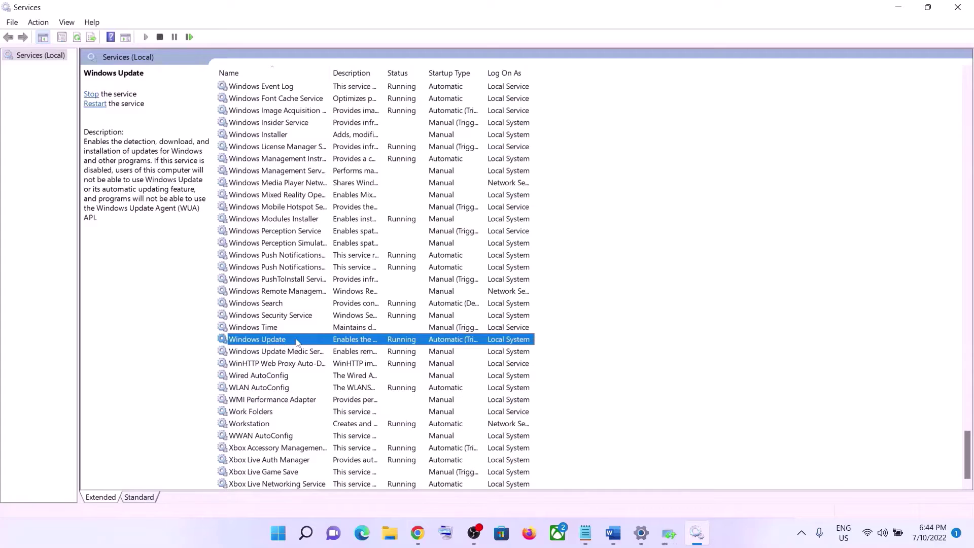
{"action": "double_click", "coordinate": [298, 343]}
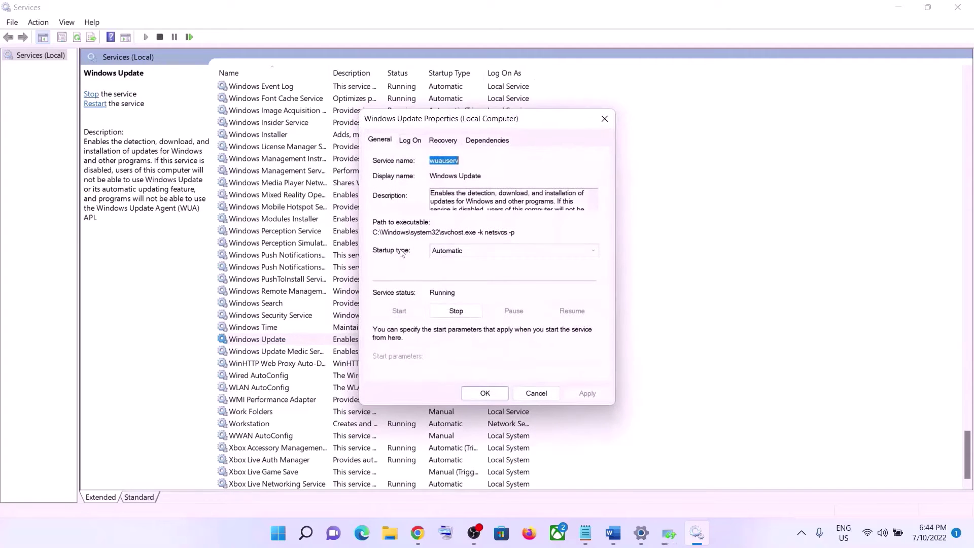
{"action": "left_click", "coordinate": [448, 253]}
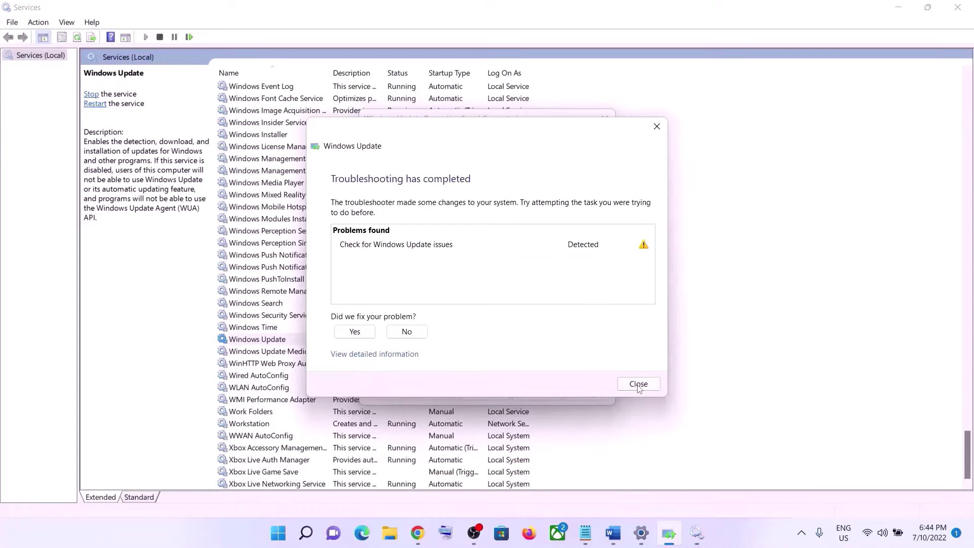
{"action": "left_click", "coordinate": [638, 384]}
Step: Set the Windows Update service's startup type to Automatic and restart the service
{"action": "left_click", "coordinate": [465, 251]}
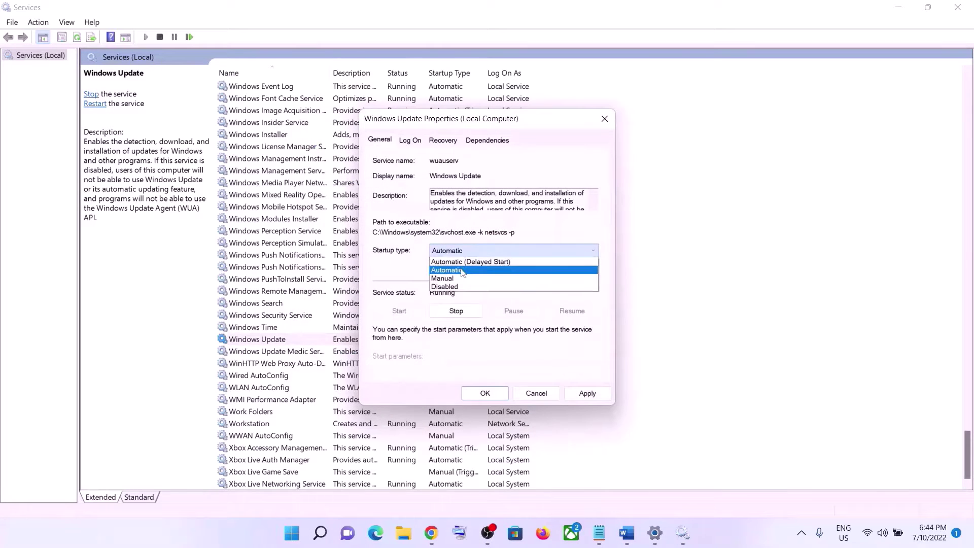
{"action": "left_click", "coordinate": [462, 273]}
{"action": "left_click", "coordinate": [582, 394]}
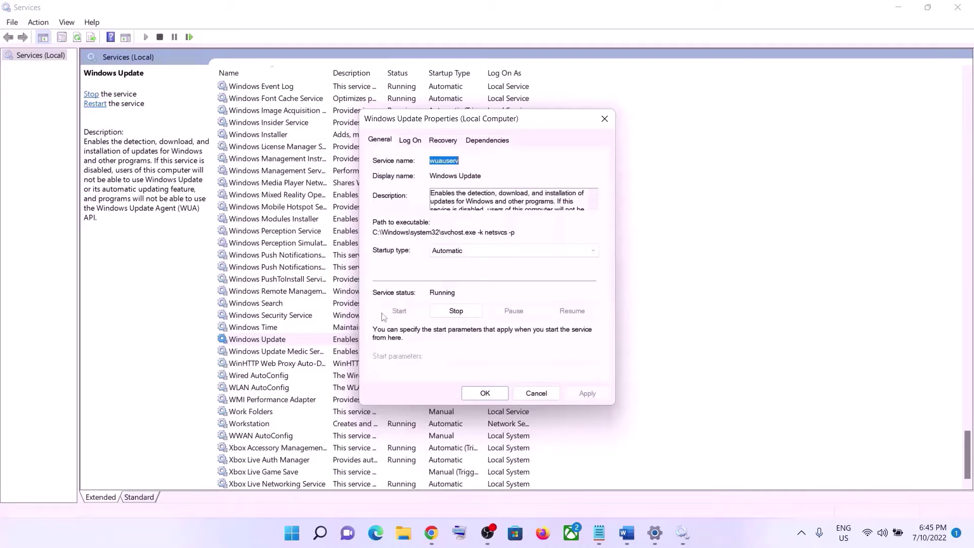
{"action": "left_click", "coordinate": [485, 394]}
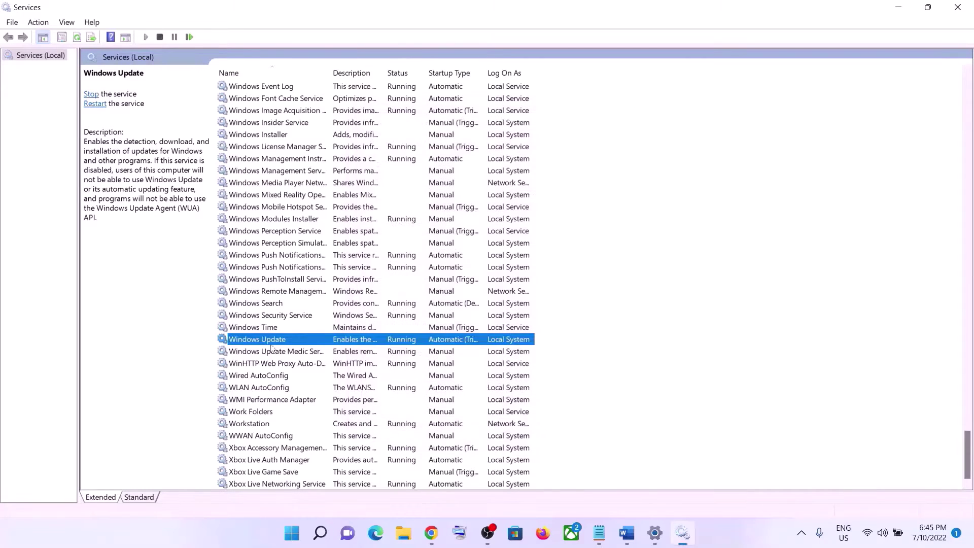
{"action": "left_click", "coordinate": [95, 104]}
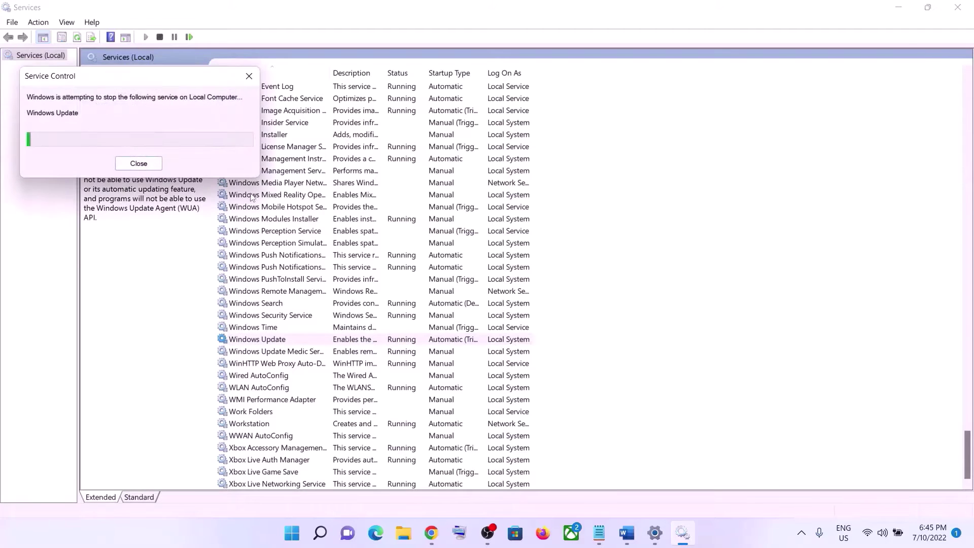
Step: Fit the Name column to its contents and set the Background Intelligent Transfer Service's startup type to Automatic
{"action": "left_click", "coordinate": [315, 256]}
{"action": "key", "text": "Home"}
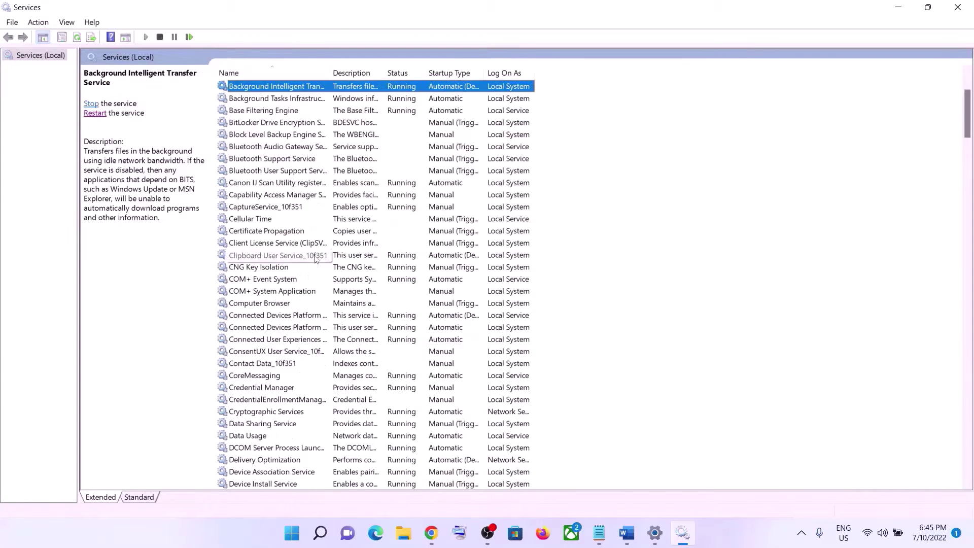
{"action": "scroll", "coordinate": [316, 259], "scroll_direction": "up", "scroll_amount": 3}
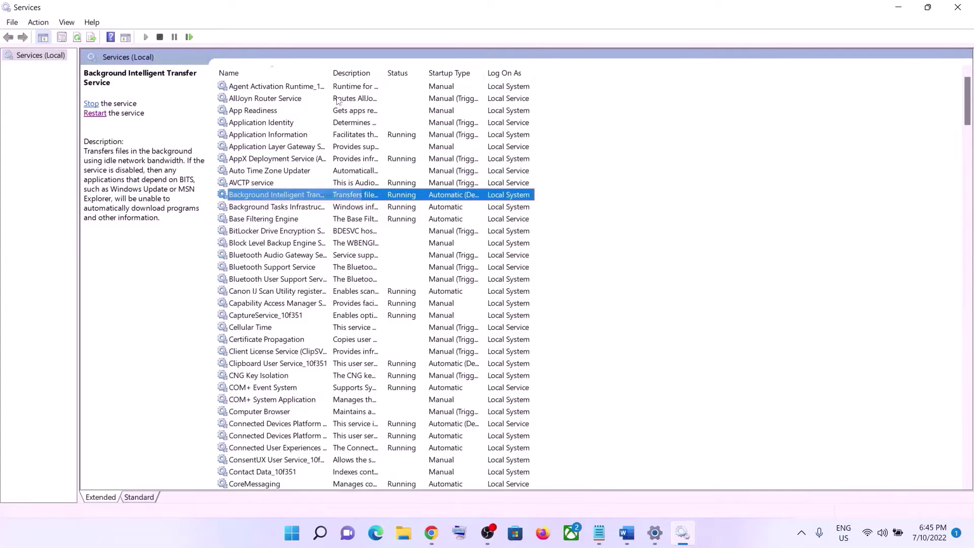
{"action": "double_click", "coordinate": [329, 72]}
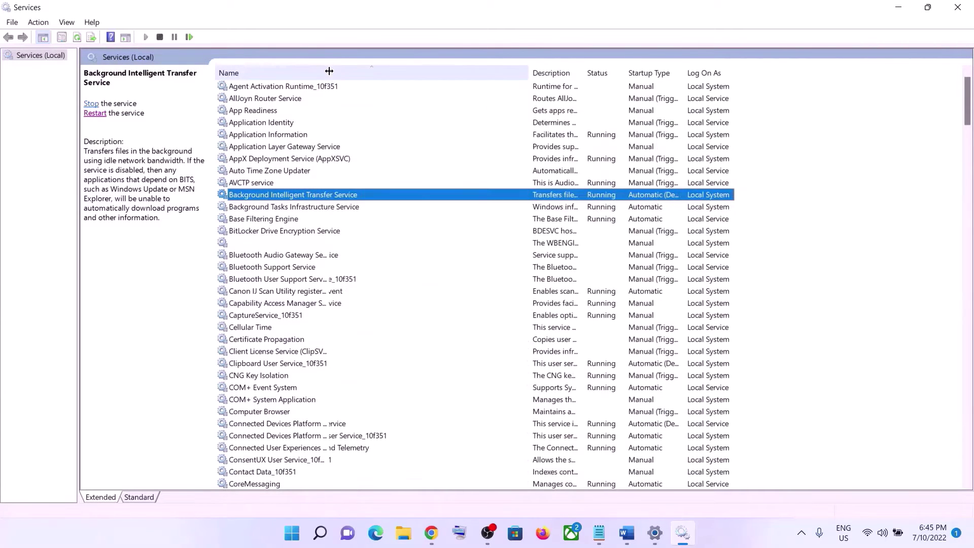
{"action": "double_click", "coordinate": [333, 196]}
{"action": "left_click", "coordinate": [487, 252]}
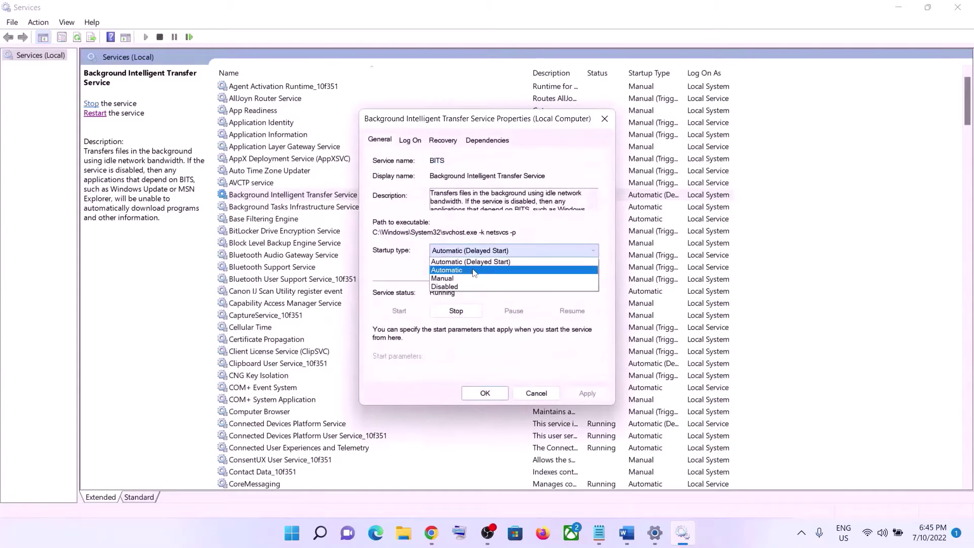
{"action": "left_click", "coordinate": [473, 270]}
{"action": "left_click", "coordinate": [587, 394]}
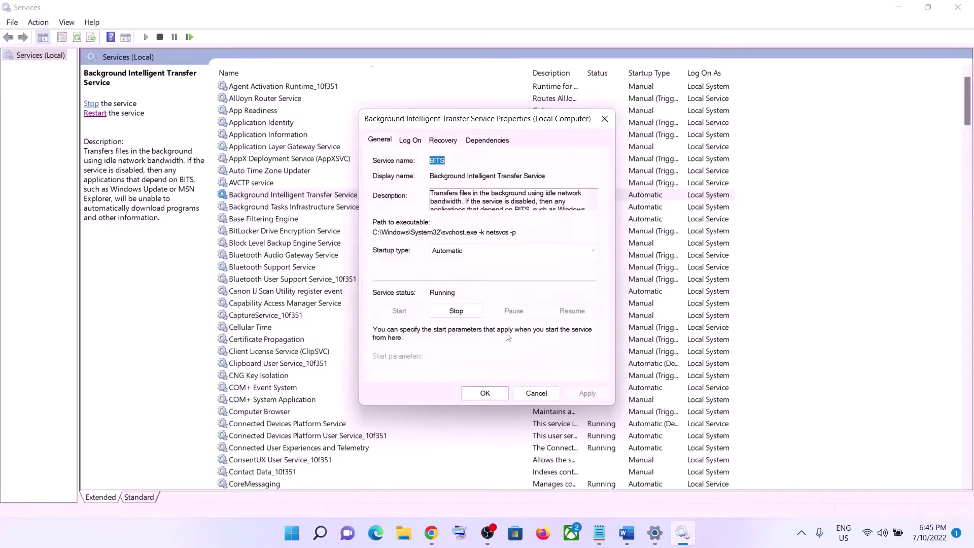
{"action": "left_click", "coordinate": [485, 392]}
Step: Restart the Background Intelligent Transfer Service and close the Services app
{"action": "left_click", "coordinate": [323, 199]}
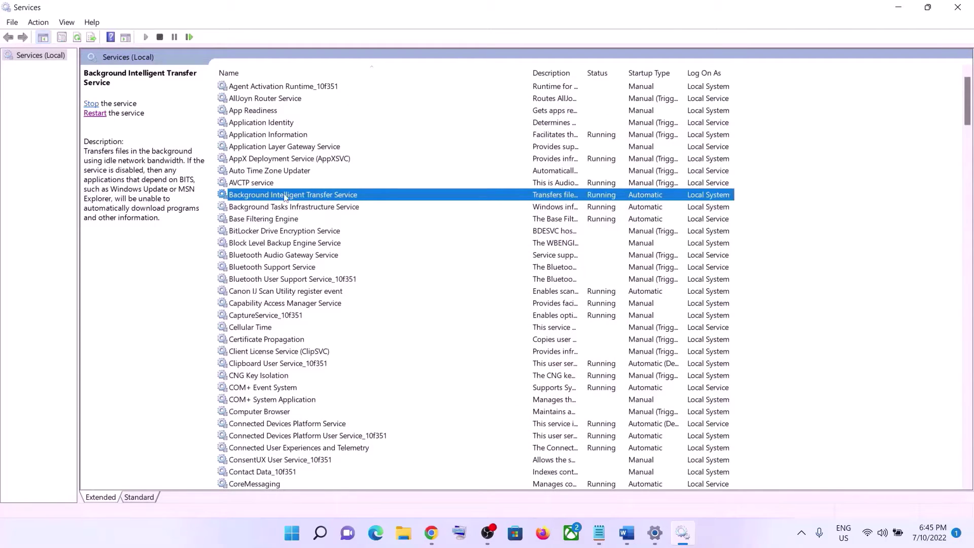
{"action": "left_click", "coordinate": [98, 118]}
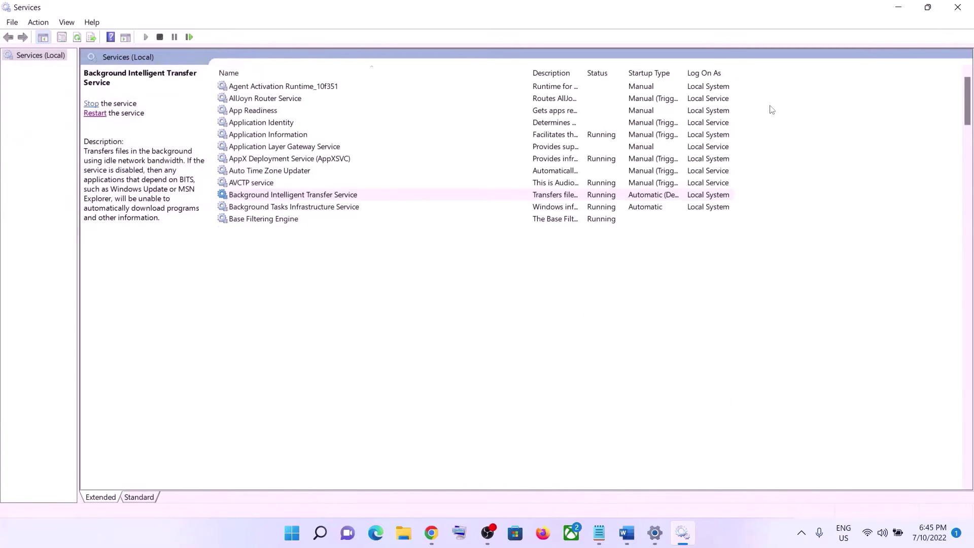
{"action": "left_click", "coordinate": [956, 8]}
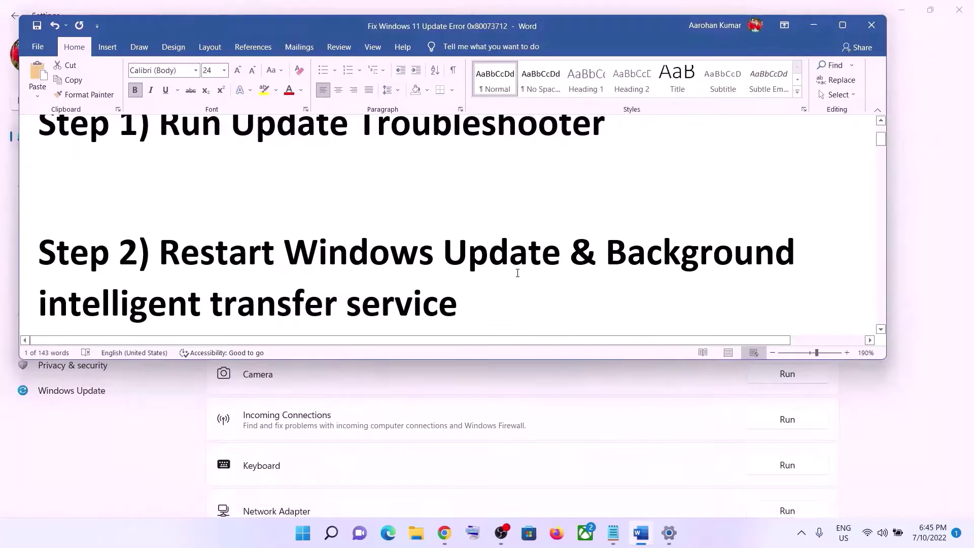
{"action": "scroll", "coordinate": [461, 272], "scroll_direction": "down", "scroll_amount": 5}
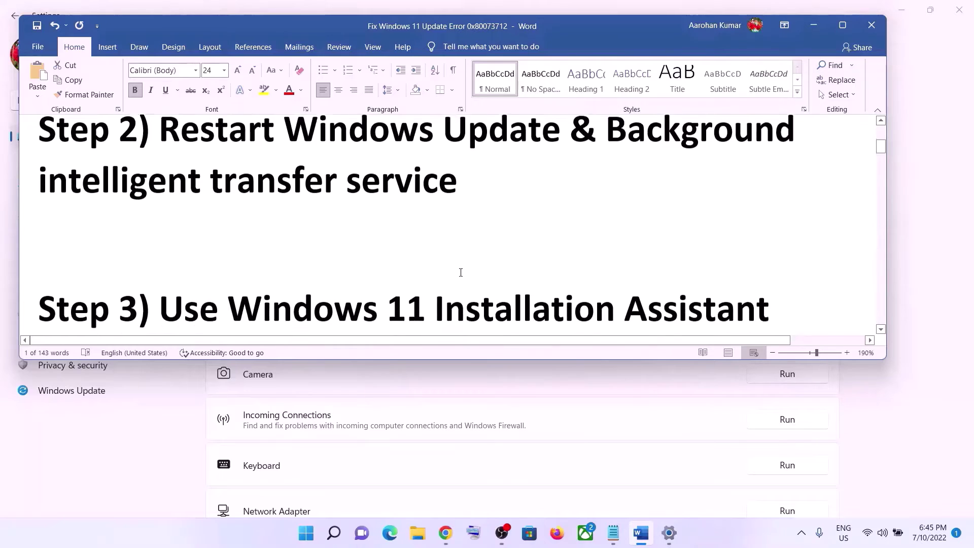
{"action": "scroll", "coordinate": [461, 272], "scroll_direction": "down", "scroll_amount": 1}
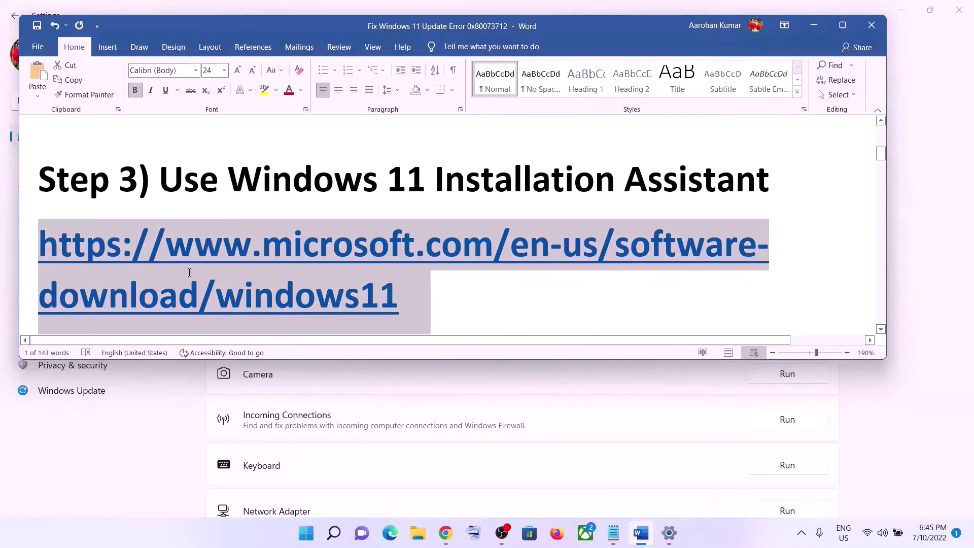
{"action": "triple_click", "coordinate": [171, 274]}
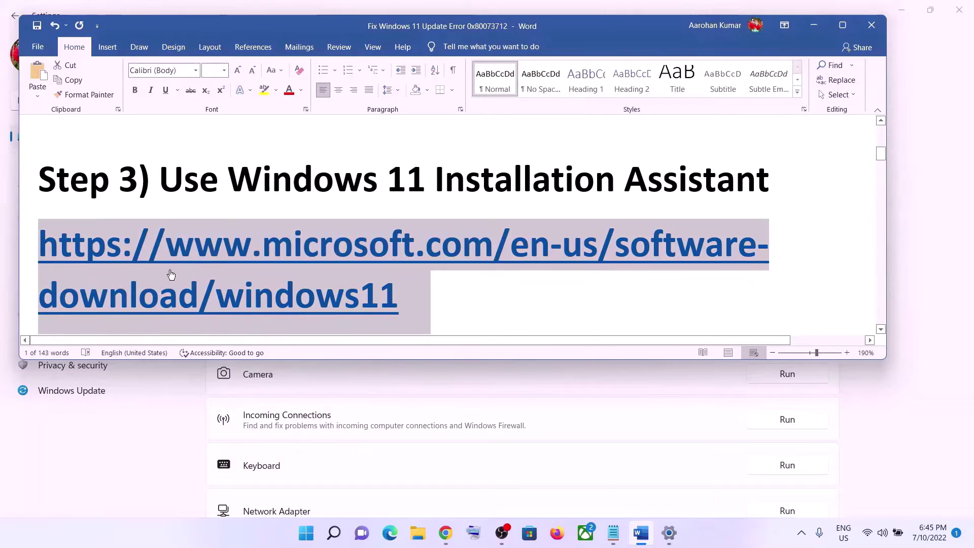
{"action": "right_click", "coordinate": [337, 270]}
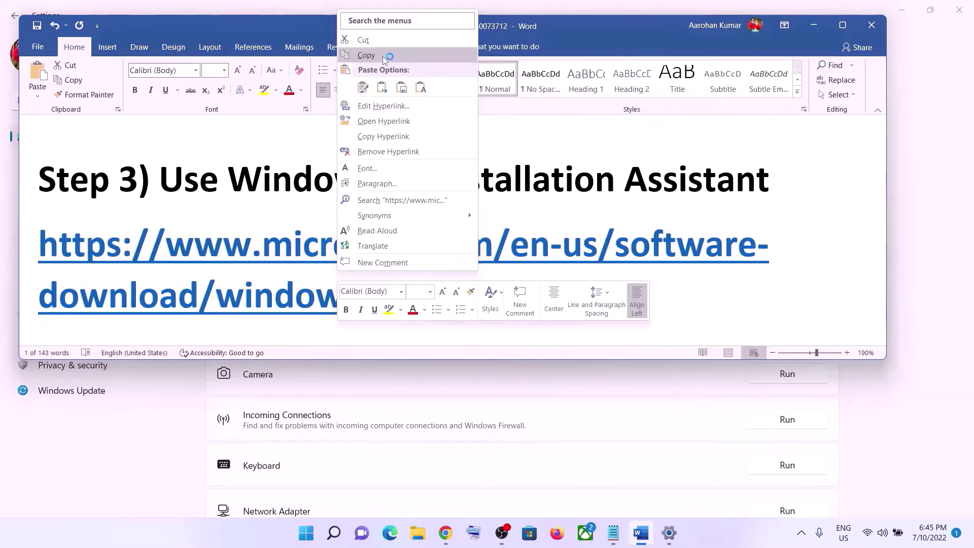
{"action": "left_click", "coordinate": [383, 55]}
{"action": "left_click", "coordinate": [446, 532]}
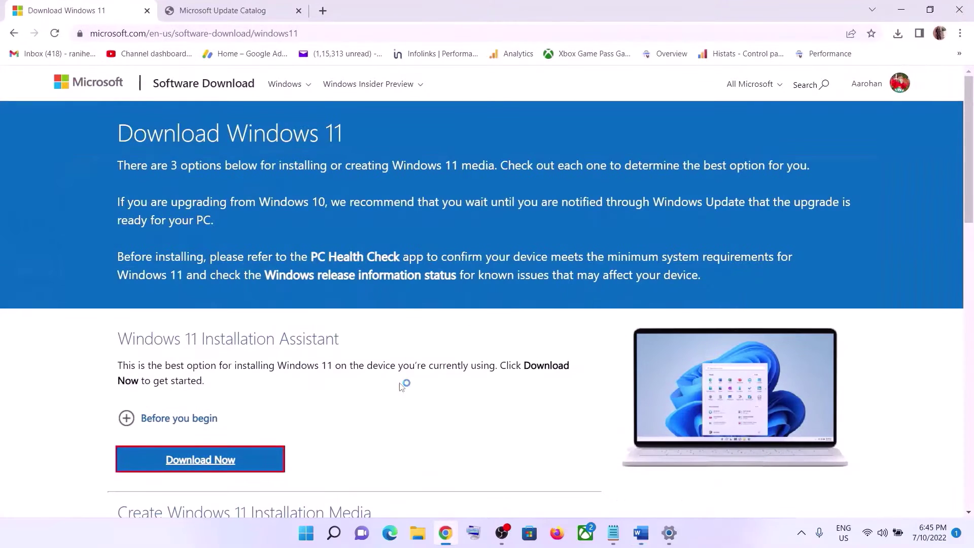
Step: Download the Windows 11 Installation Assistant from the Download Windows 11 page, run it and close it once its check is done
{"action": "scroll", "coordinate": [340, 328], "scroll_direction": "down", "scroll_amount": 1}
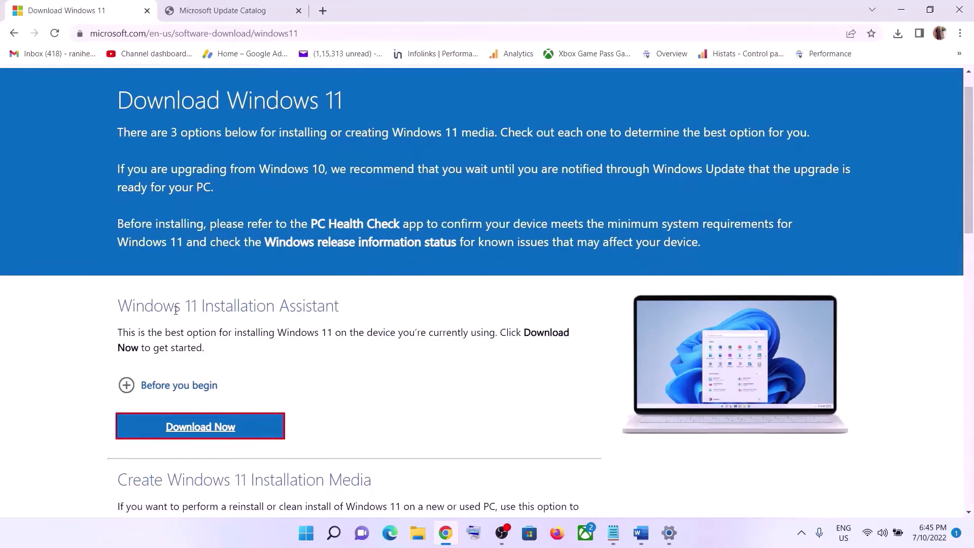
{"action": "left_click", "coordinate": [233, 428]}
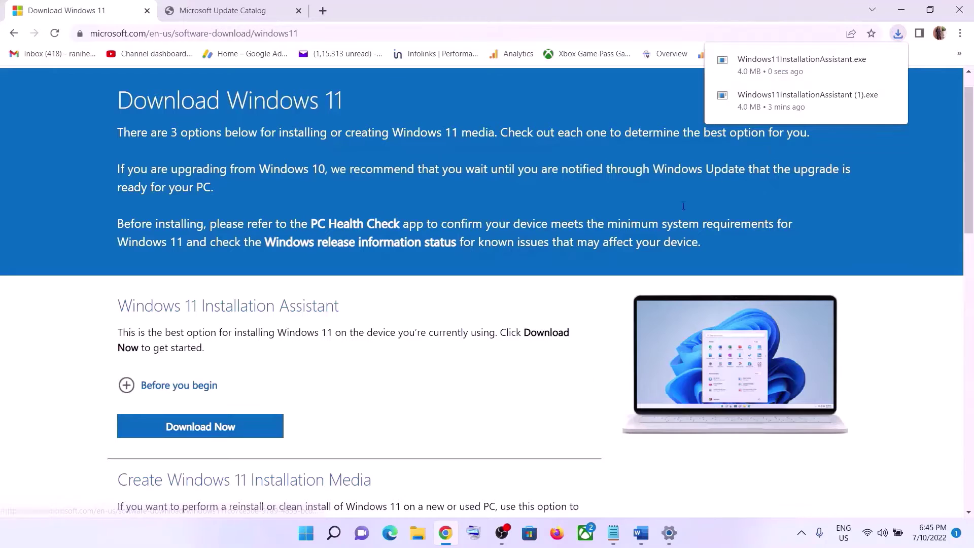
{"action": "left_click", "coordinate": [786, 72]}
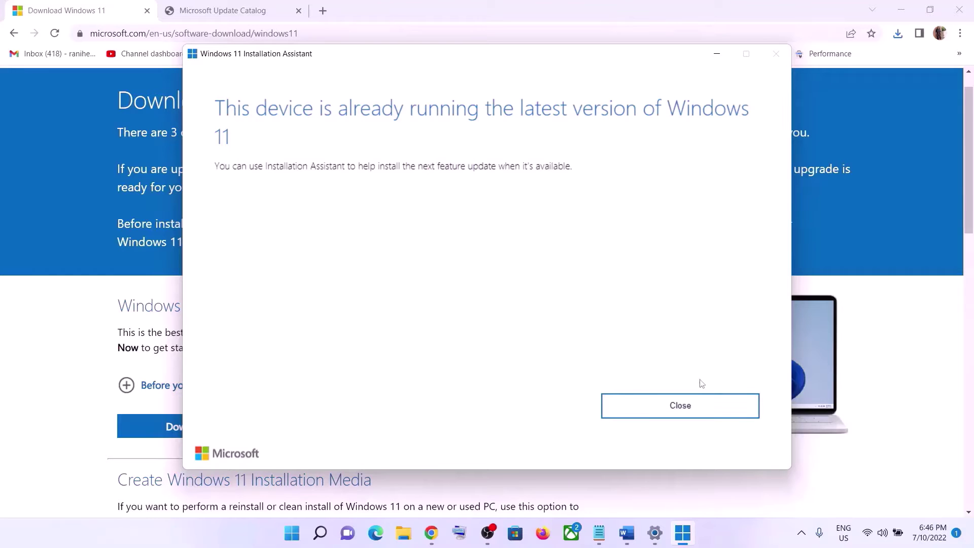
{"action": "left_click", "coordinate": [685, 407]}
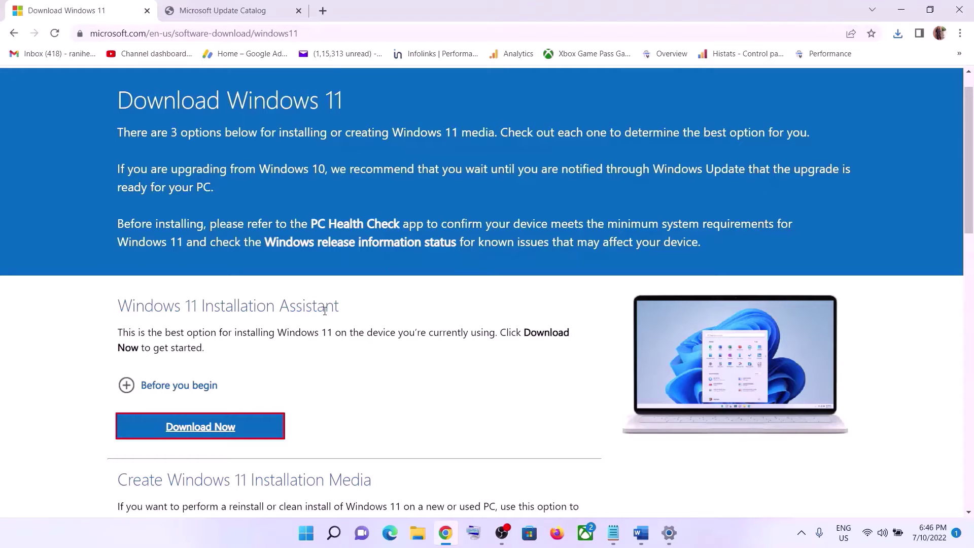
Step: Open the properties of the Windows11InstallationAssistant application in the Downloads folder of File Explorer
{"action": "left_click", "coordinate": [417, 533]}
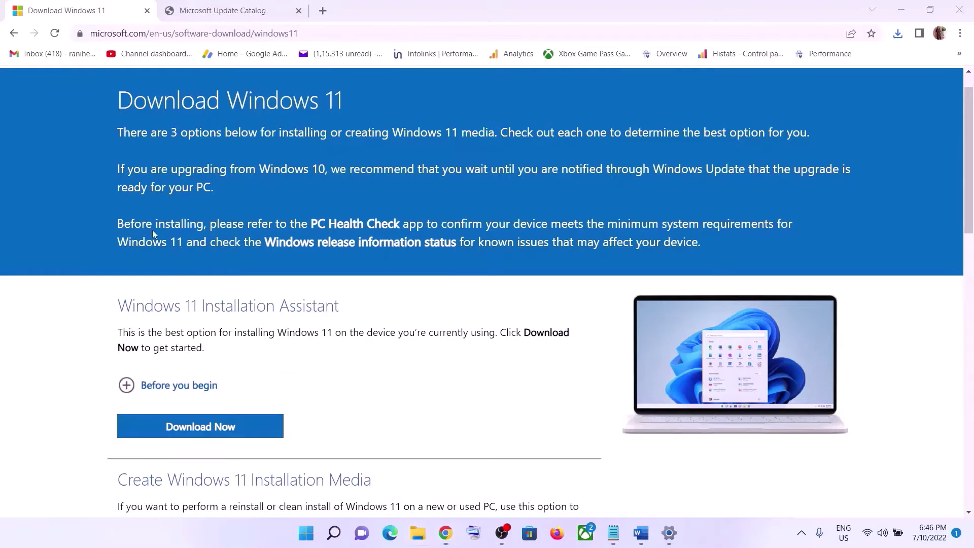
{"action": "left_click", "coordinate": [61, 135]}
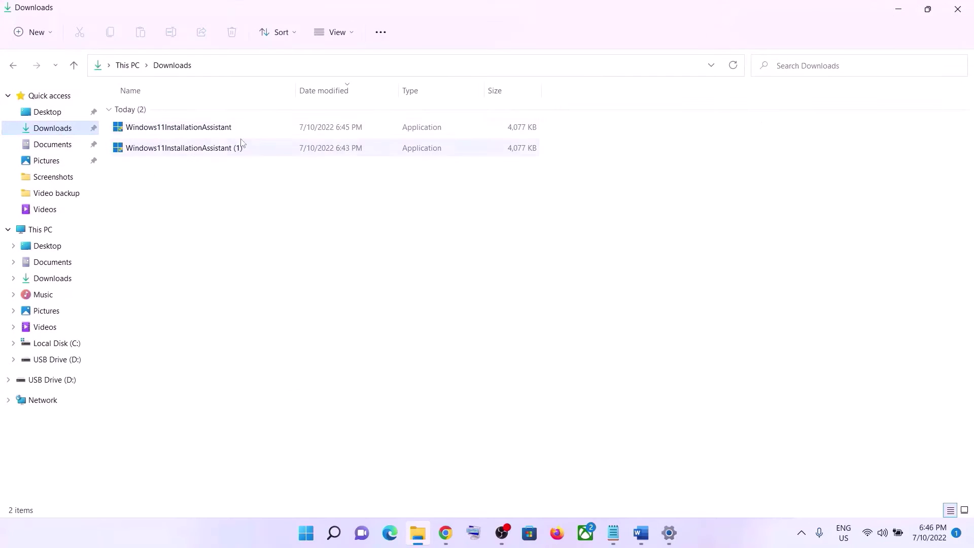
{"action": "left_click", "coordinate": [186, 131]}
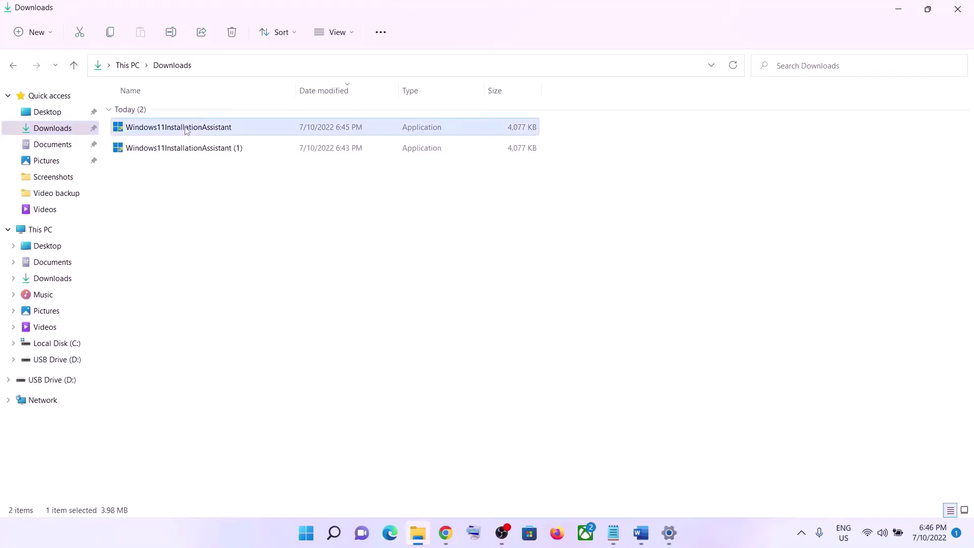
{"action": "right_click", "coordinate": [186, 130]}
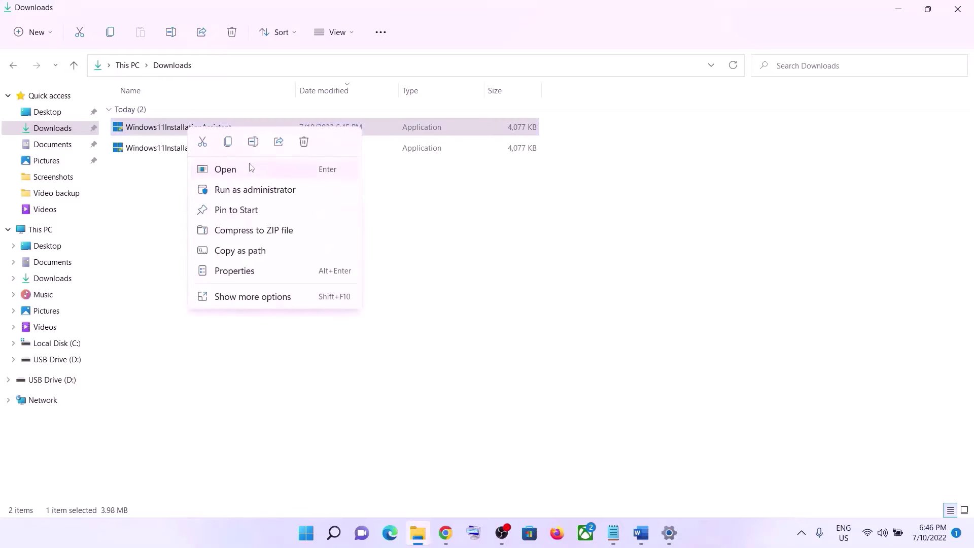
{"action": "left_click", "coordinate": [237, 271]}
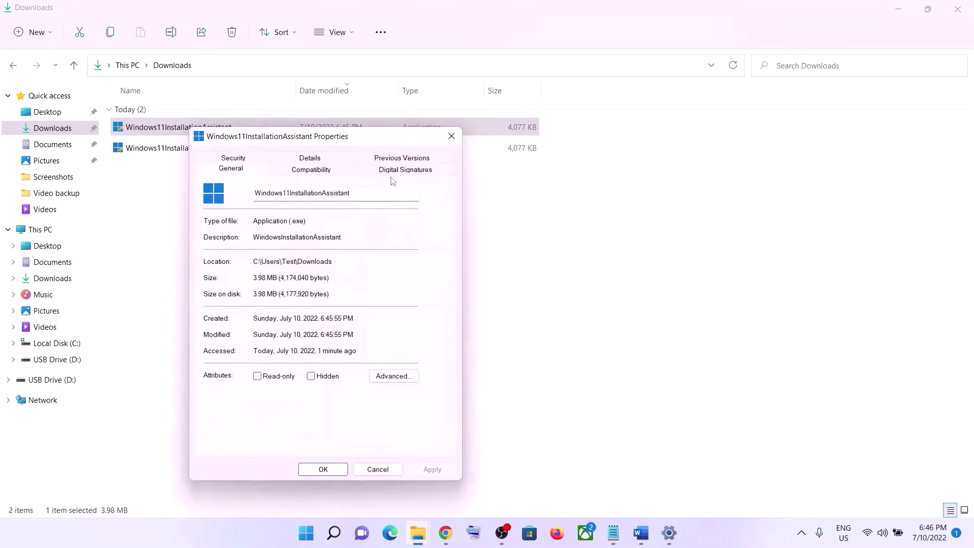
Step: Set Windows11InstallationAssistant to run in compatibility mode for Windows 7, apply the change and minimize the Downloads window
{"action": "left_click", "coordinate": [326, 172]}
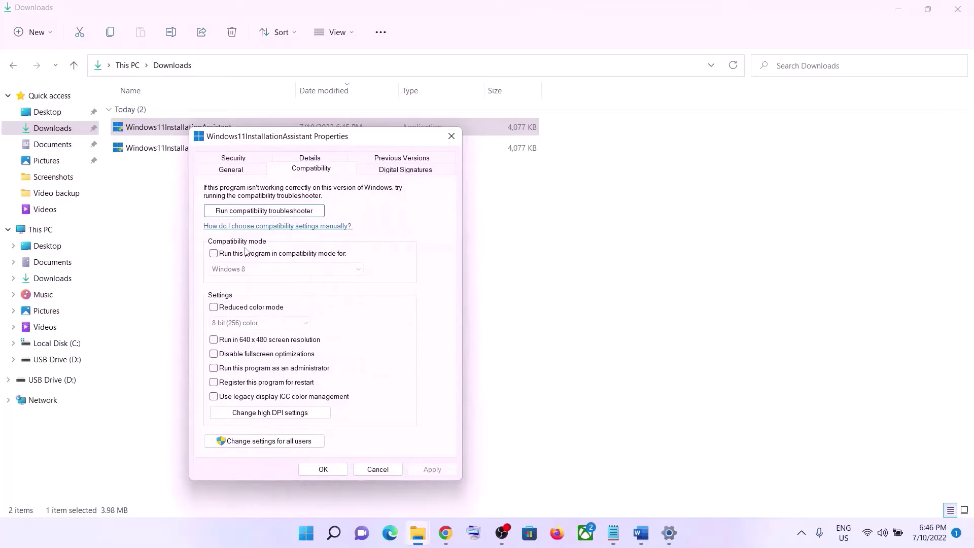
{"action": "left_click", "coordinate": [214, 254]}
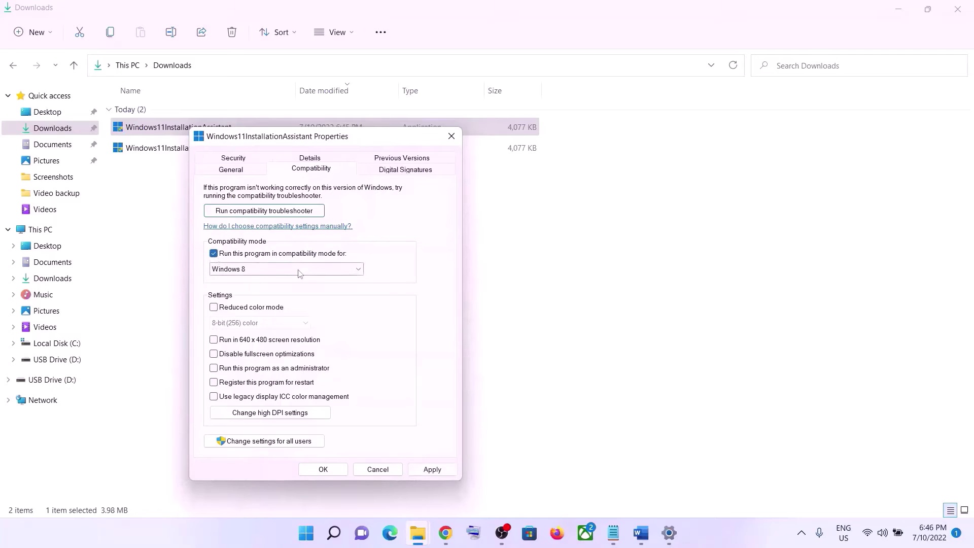
{"action": "left_click", "coordinate": [330, 270]}
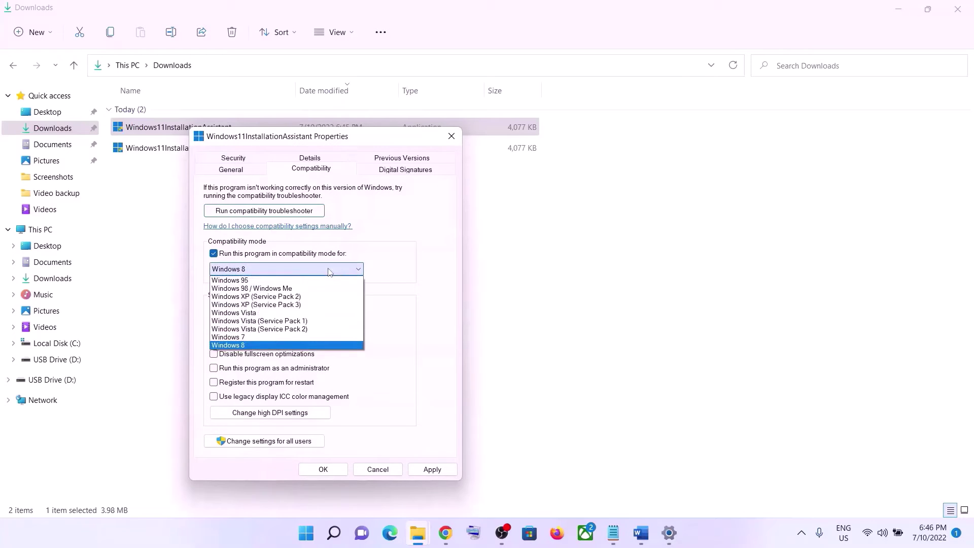
{"action": "left_click", "coordinate": [244, 337]}
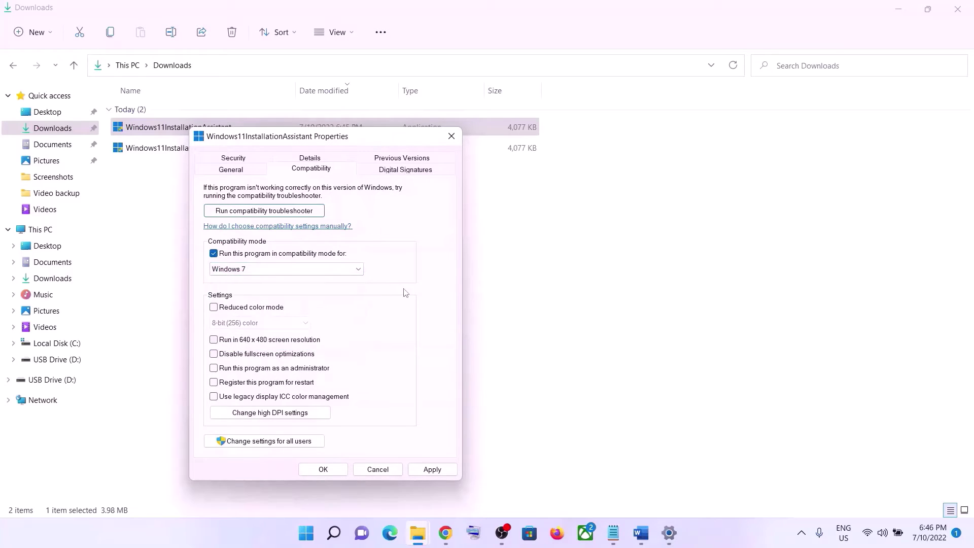
{"action": "left_click", "coordinate": [431, 469]}
{"action": "left_click", "coordinate": [323, 468]}
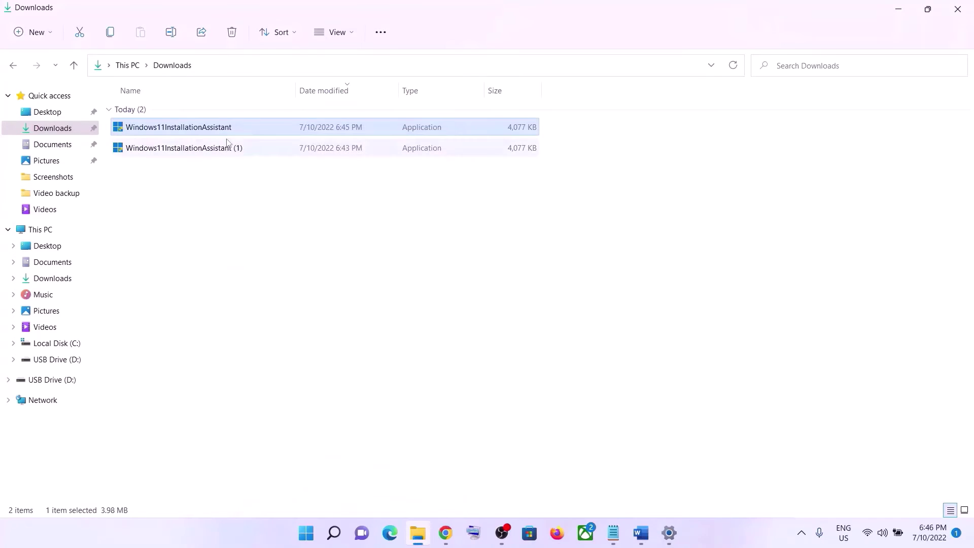
{"action": "left_click", "coordinate": [908, 16]}
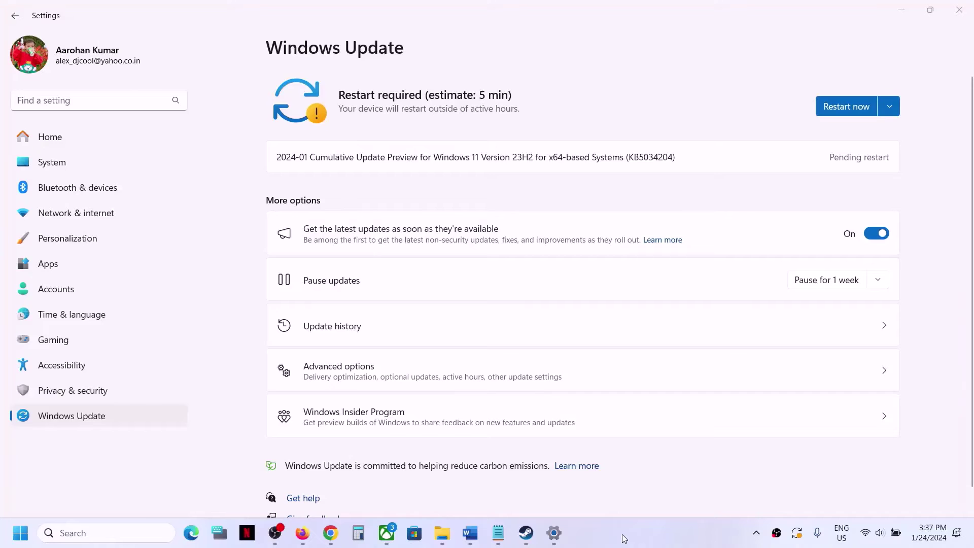
{"action": "left_click", "coordinate": [471, 533]}
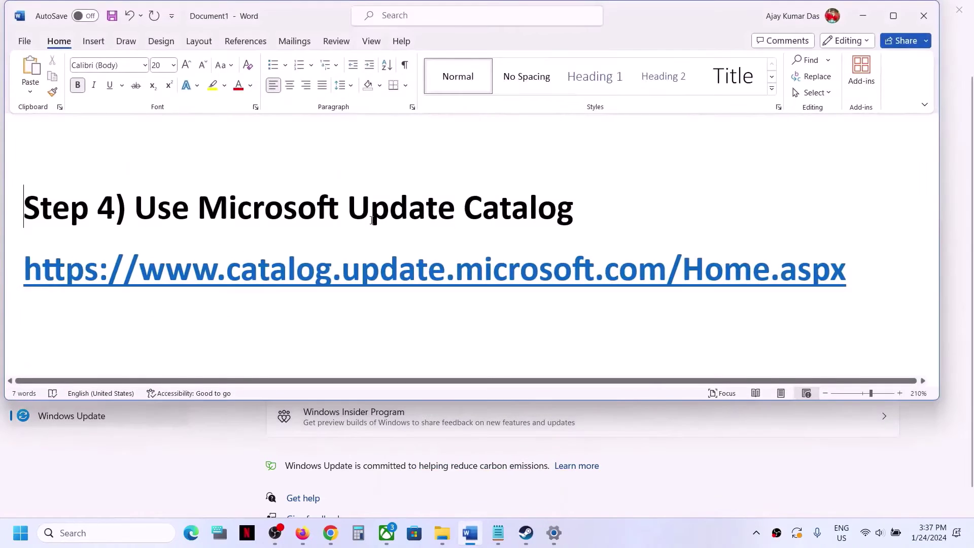
{"action": "triple_click", "coordinate": [431, 261]}
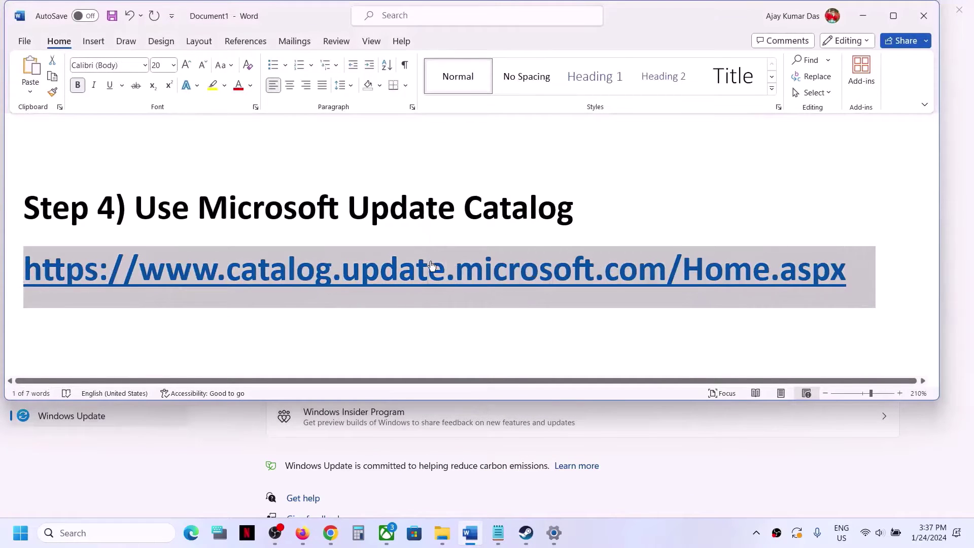
{"action": "left_click", "coordinate": [334, 536]}
{"action": "key", "text": "ctrl+v"}
{"action": "key", "text": "Return"}
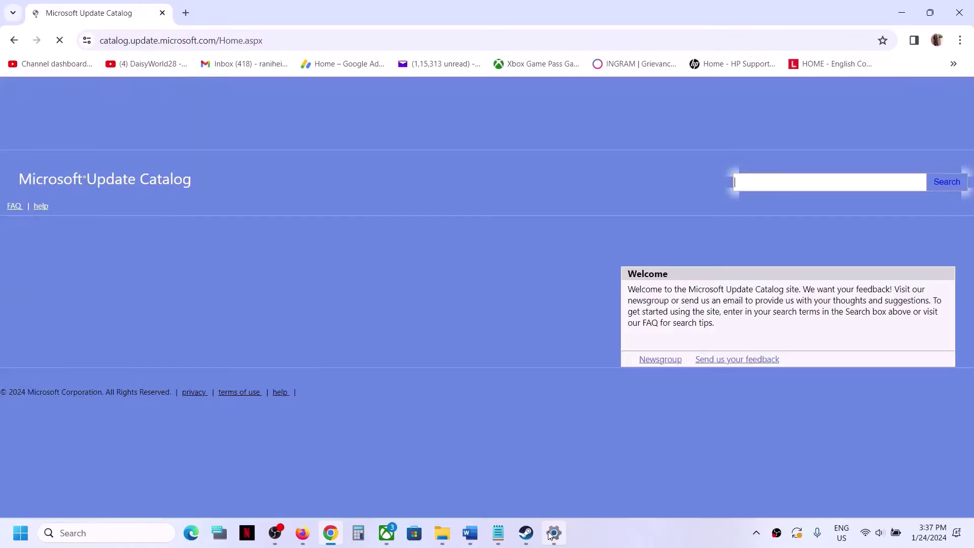
Step: Copy the update number KB5034204 from Windows Update in Settings and search the Microsoft Update Catalog for it
{"action": "left_click", "coordinate": [554, 532]}
{"action": "double_click", "coordinate": [647, 157]}
{"action": "key", "text": "ctrl+c"}
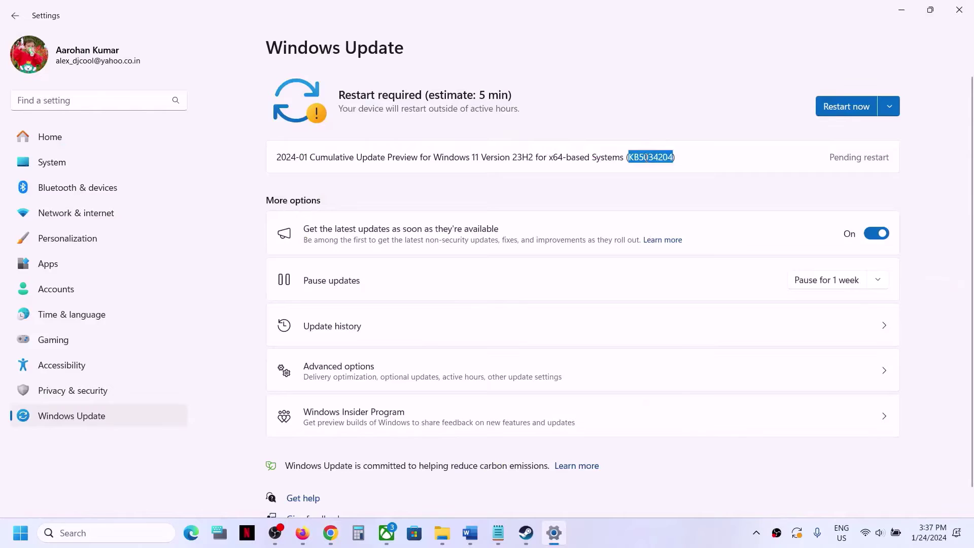
{"action": "key", "text": "alt+Tab"}
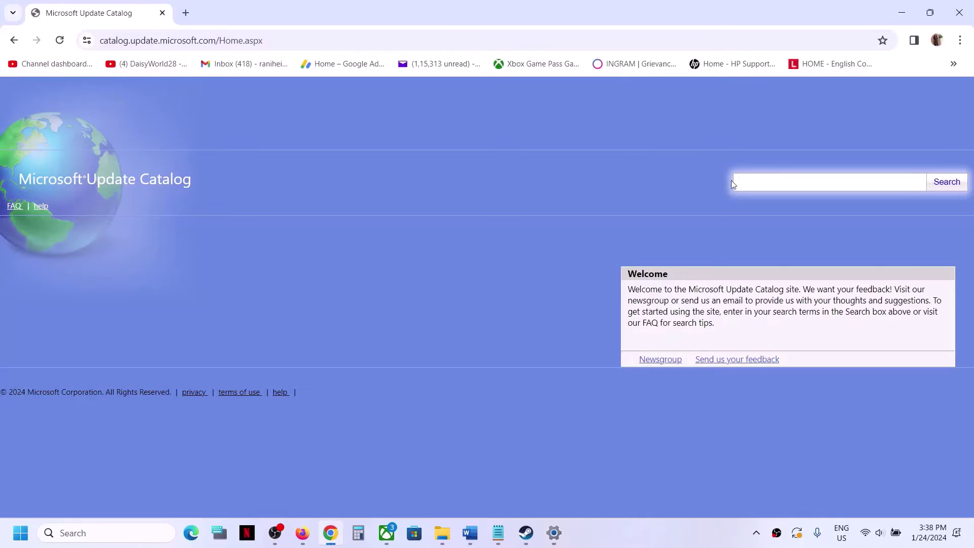
{"action": "left_click", "coordinate": [752, 182]}
{"action": "key", "text": "ctrl+v"}
{"action": "left_click", "coordinate": [945, 186]}
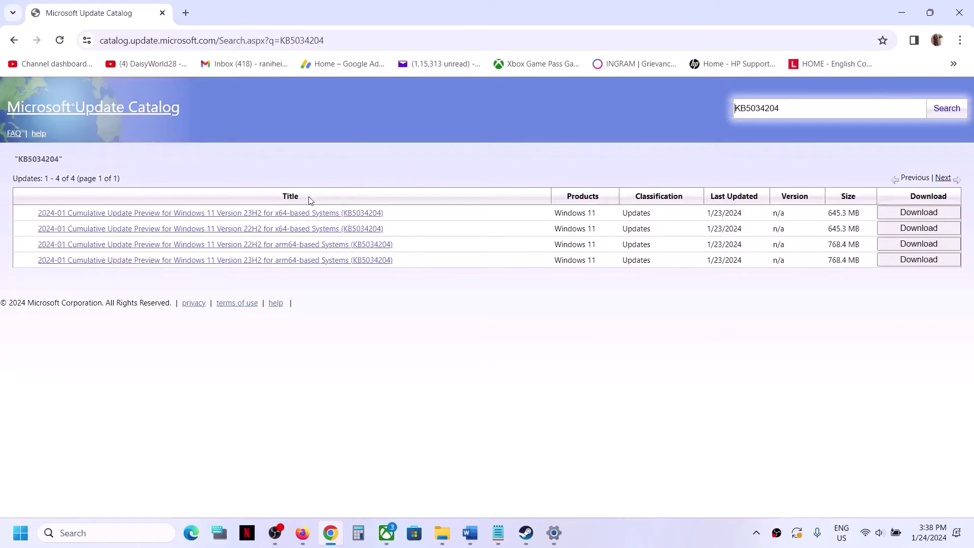
Step: Run winver to check the installed Windows version and close the About Windows dialog
{"action": "left_click", "coordinate": [120, 528]}
{"action": "type", "text": "winver"}
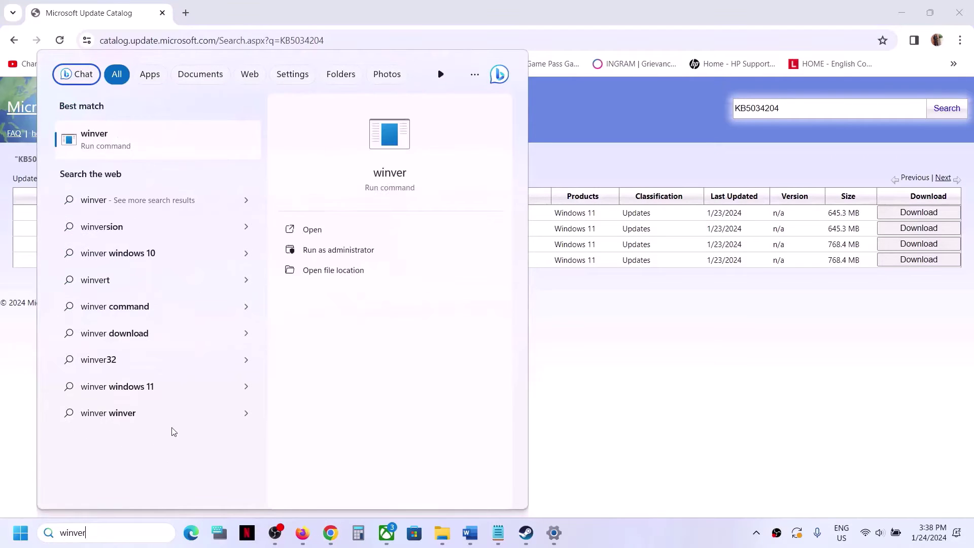
{"action": "left_click", "coordinate": [311, 229]}
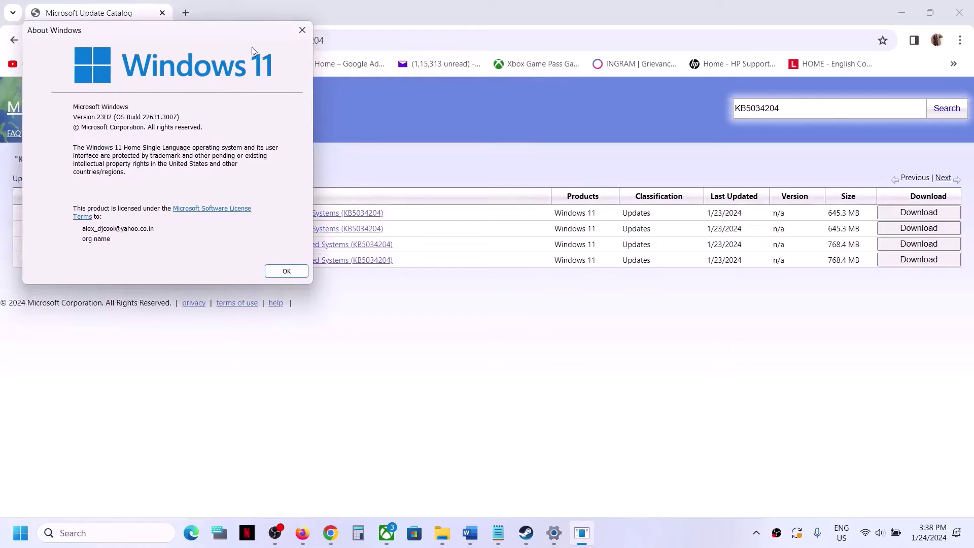
{"action": "left_click", "coordinate": [302, 30]}
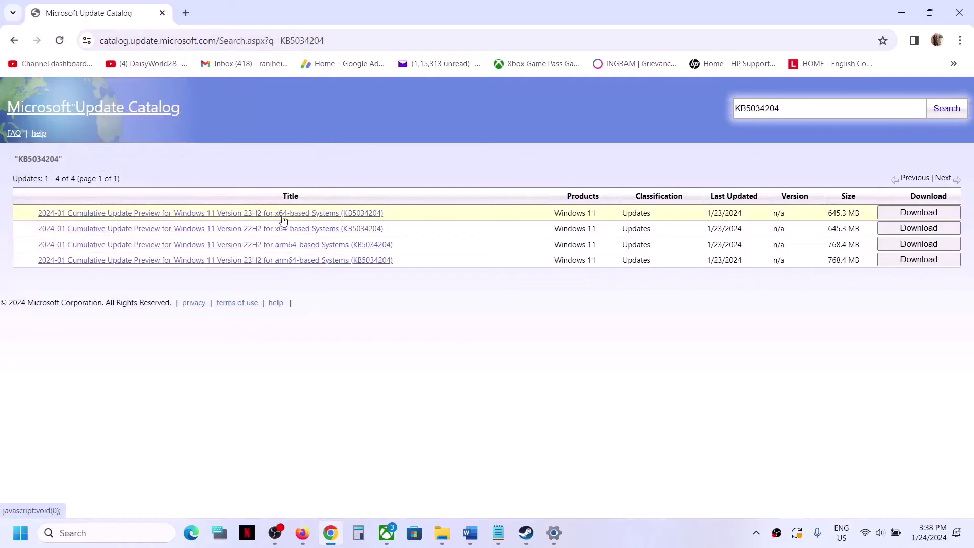
Step: Examine the processor architecture under System type on the System > About page of Settings, then minimize Settings
{"action": "left_click", "coordinate": [20, 533]}
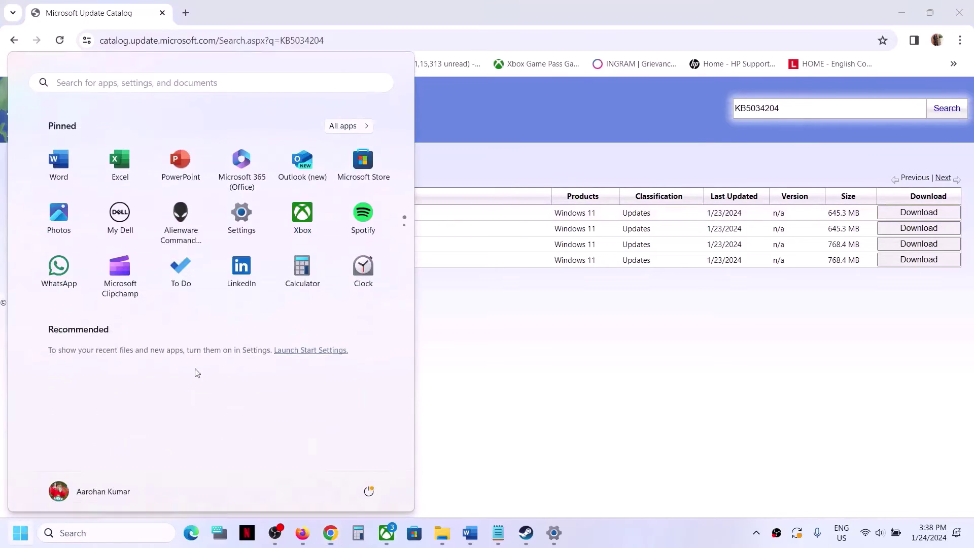
{"action": "left_click", "coordinate": [242, 217]}
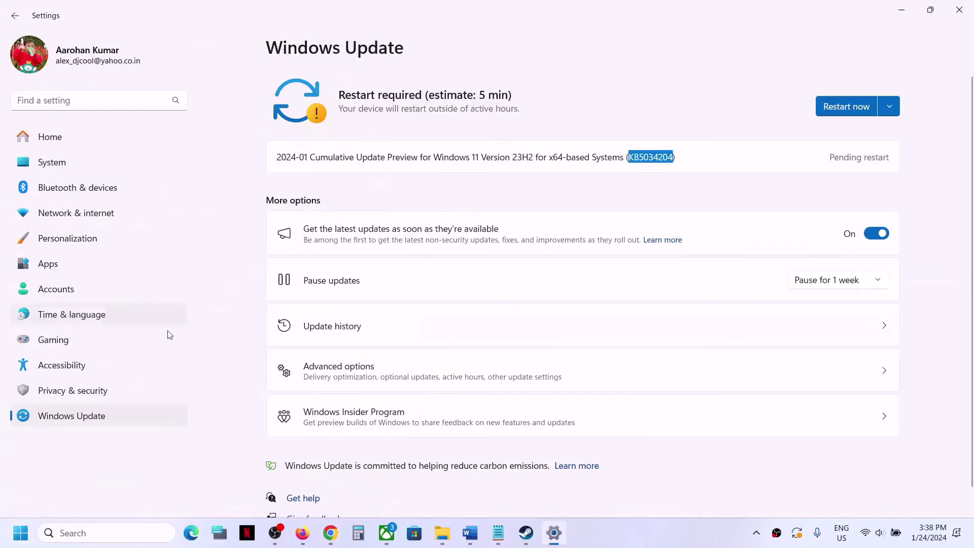
{"action": "left_click", "coordinate": [92, 156]}
{"action": "scroll", "coordinate": [386, 365], "scroll_direction": "down", "scroll_amount": 1}
{"action": "scroll", "coordinate": [350, 488], "scroll_direction": "down", "scroll_amount": 5}
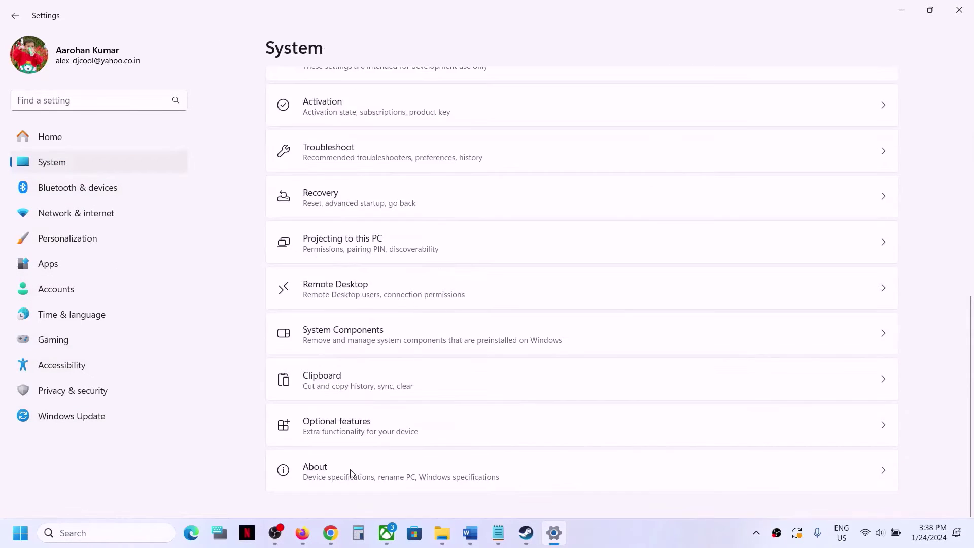
{"action": "left_click", "coordinate": [333, 475]}
{"action": "scroll", "coordinate": [406, 323], "scroll_direction": "down", "scroll_amount": 6}
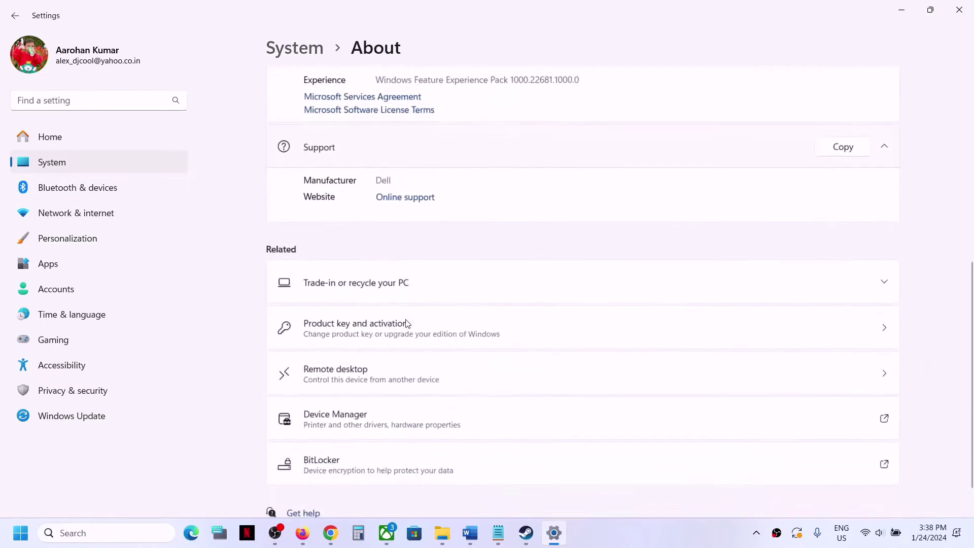
{"action": "scroll", "coordinate": [456, 274], "scroll_direction": "up", "scroll_amount": 5}
{"action": "left_click_drag", "start_coordinate": [470, 183], "coordinate": [585, 179]}
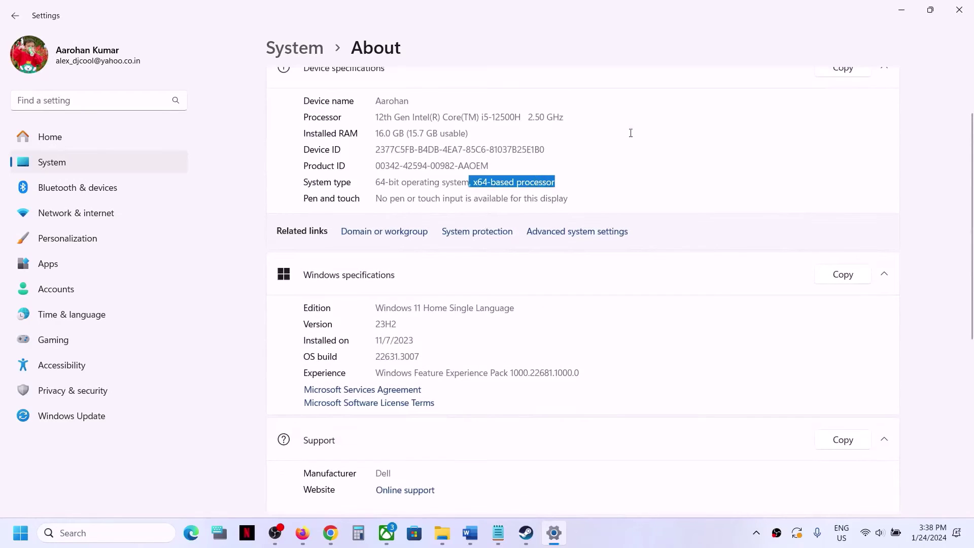
{"action": "left_click", "coordinate": [903, 14]}
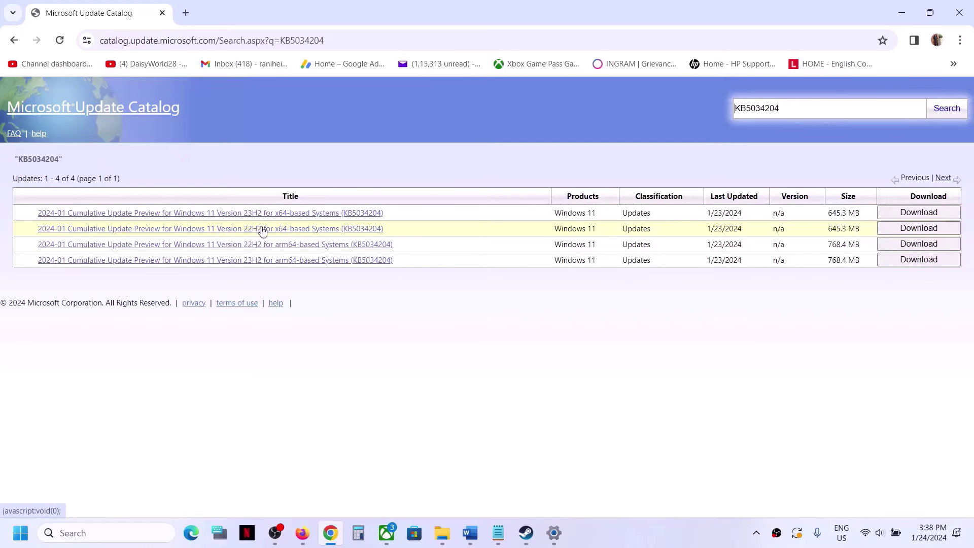
Step: Download the .msu file of the 2024-01 Cumulative Update Preview for Windows 11 Version 23H2 for x64-based Systems (KB5034204) and check its progress
{"action": "left_click", "coordinate": [913, 213]}
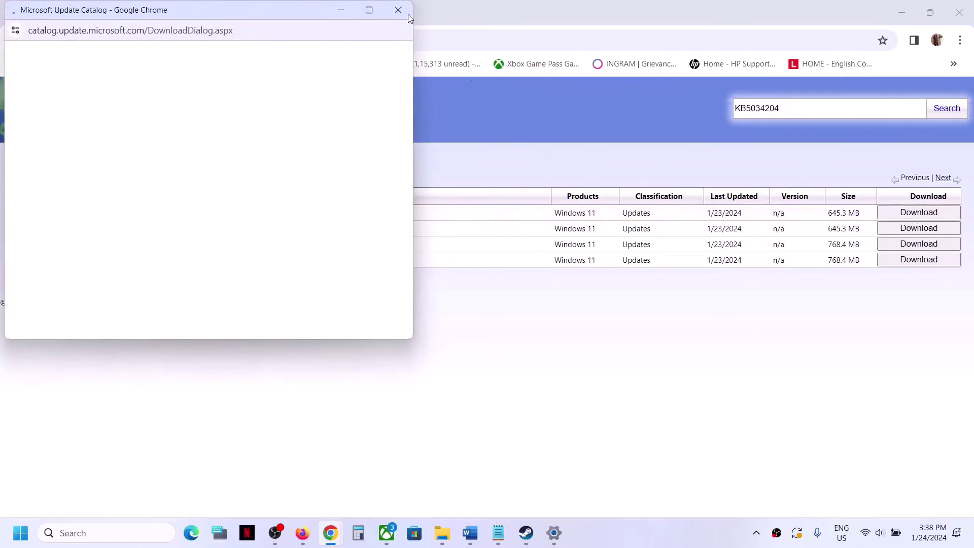
{"action": "left_click_drag", "start_coordinate": [294, 23], "coordinate": [543, 116]}
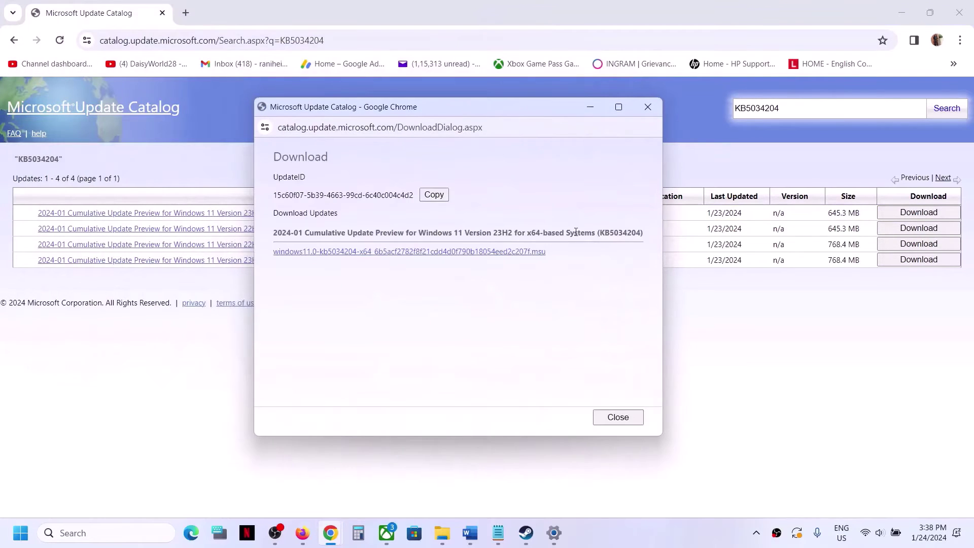
{"action": "left_click", "coordinate": [467, 251]}
{"action": "left_click", "coordinate": [651, 127]}
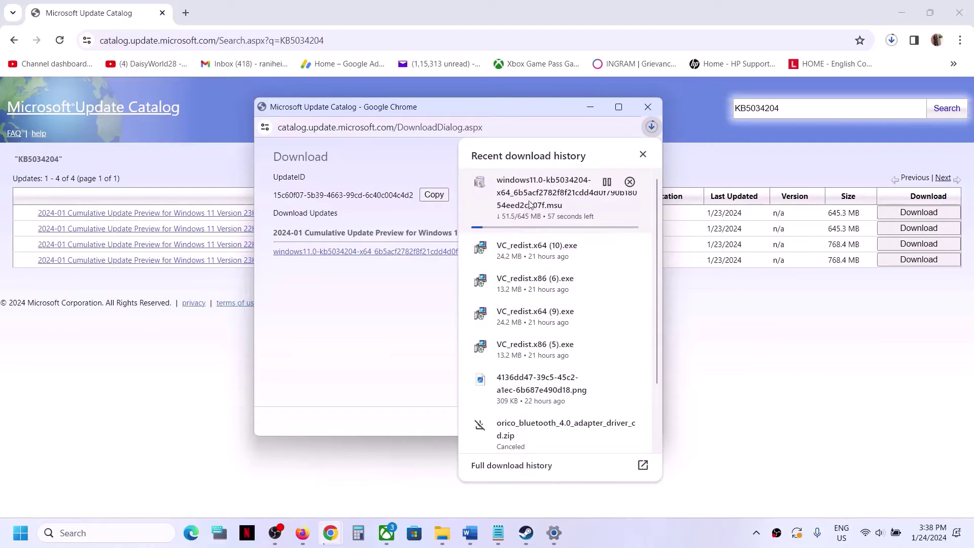
{"action": "left_click", "coordinate": [402, 309]}
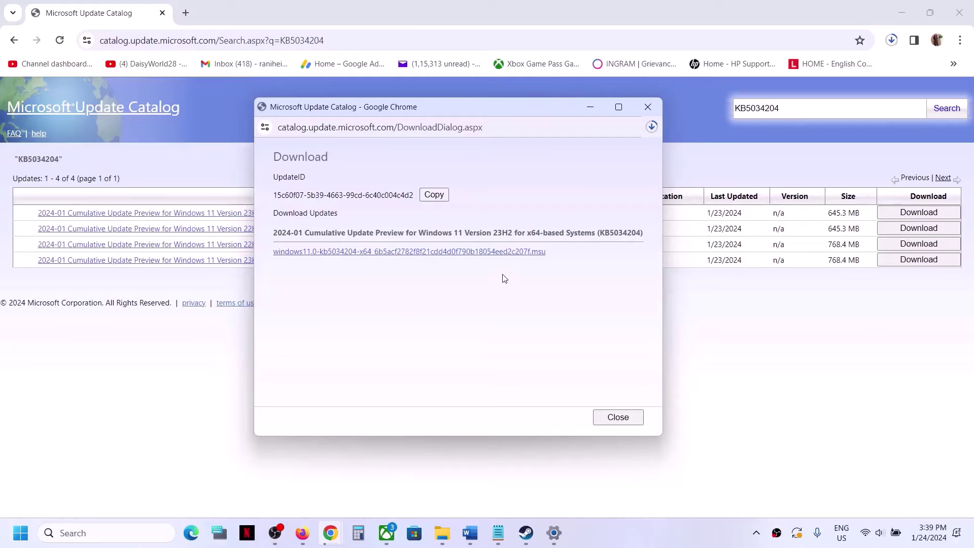
{"action": "left_click", "coordinate": [665, 538]}
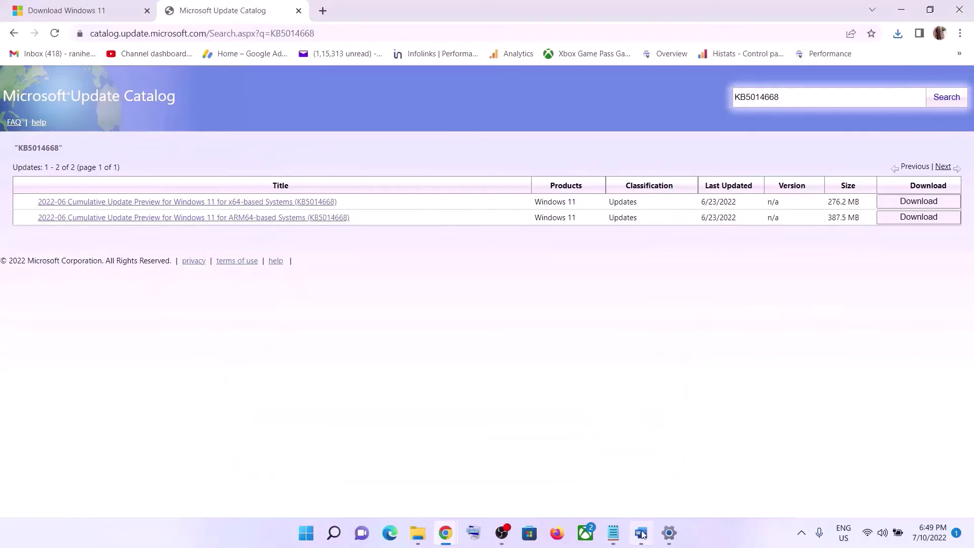
Step: Switch to the Word document and copy all the Step 5 commands for resetting Windows Update components, through net start appidsvc
{"action": "left_click", "coordinate": [640, 532]}
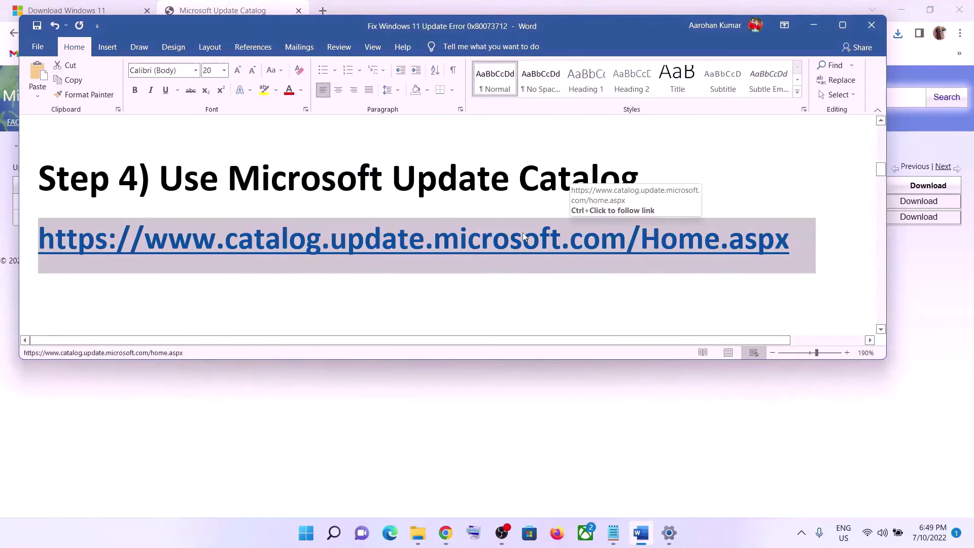
{"action": "scroll", "coordinate": [432, 218], "scroll_direction": "down", "scroll_amount": 4}
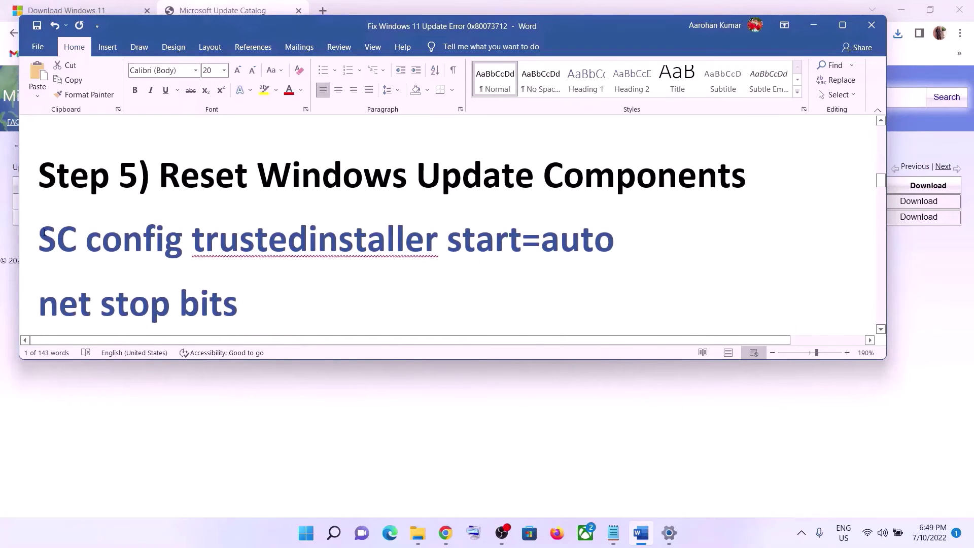
{"action": "left_click_drag", "start_coordinate": [40, 233], "coordinate": [306, 275]}
{"action": "right_click", "coordinate": [230, 209]}
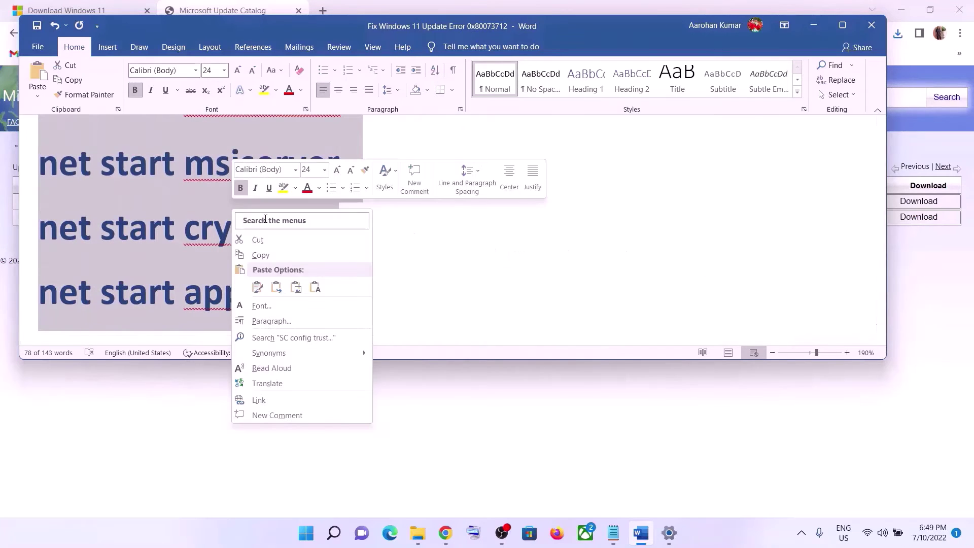
{"action": "left_click", "coordinate": [266, 254]}
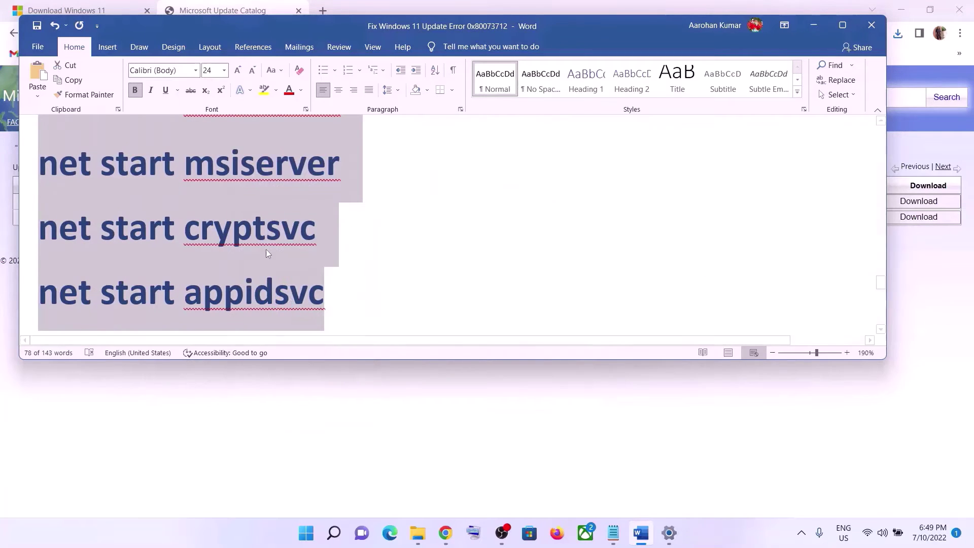
Step: Open Notepad and paste the copied Windows Update reset commands into a new file
{"action": "left_click", "coordinate": [305, 531]}
{"action": "type", "text": "note"}
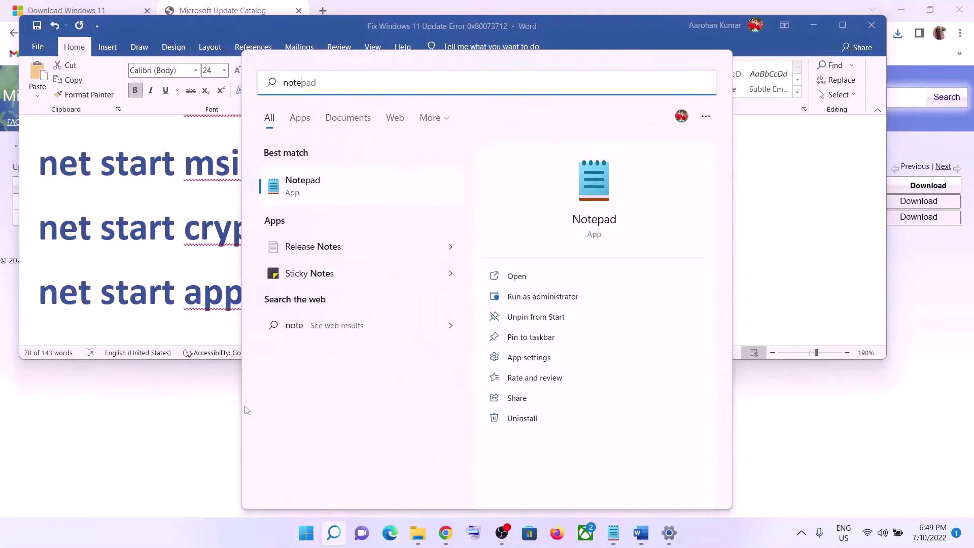
{"action": "left_click", "coordinate": [338, 172]}
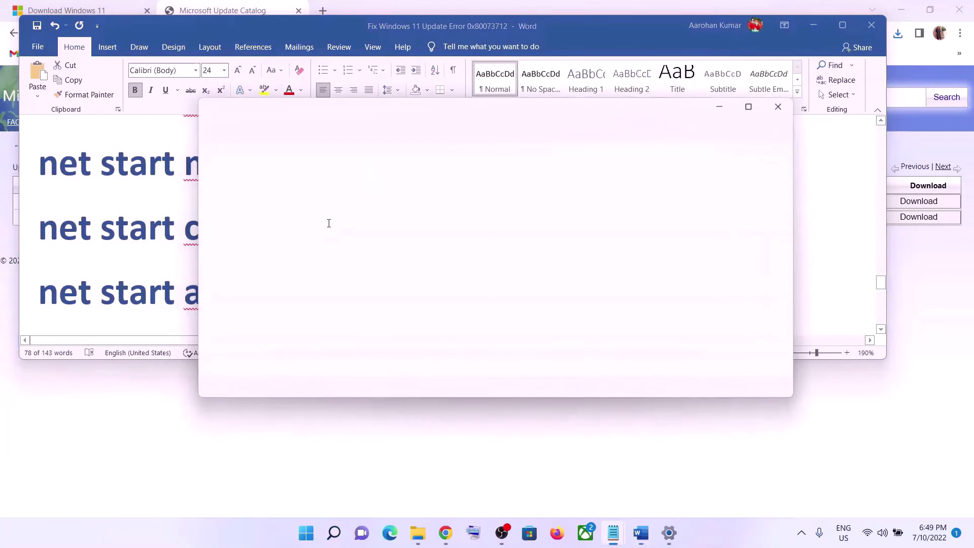
{"action": "right_click", "coordinate": [385, 189]}
{"action": "left_click", "coordinate": [436, 279]}
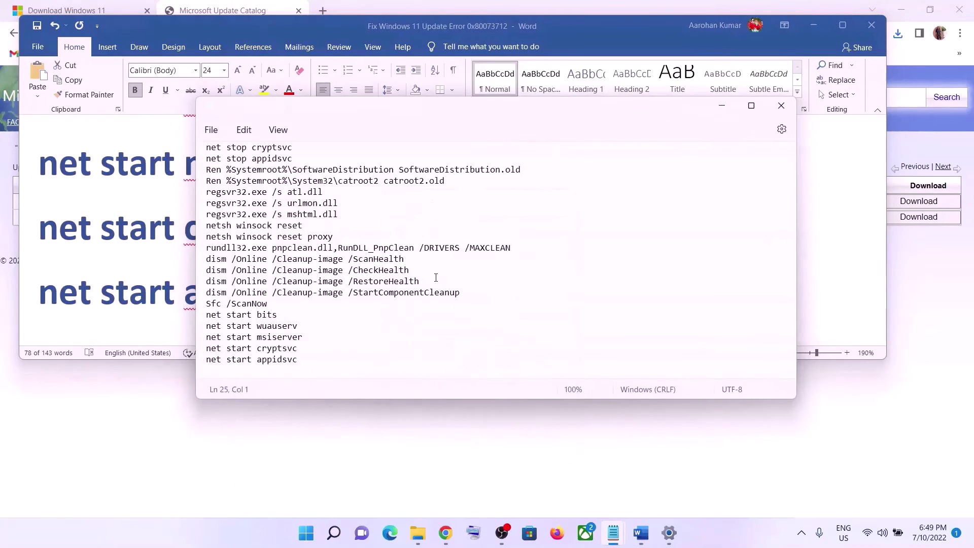
Step: Save the Notepad file to the Desktop as Wufix.bat with the All files type, copying the name from the Word document
{"action": "left_click", "coordinate": [211, 130]}
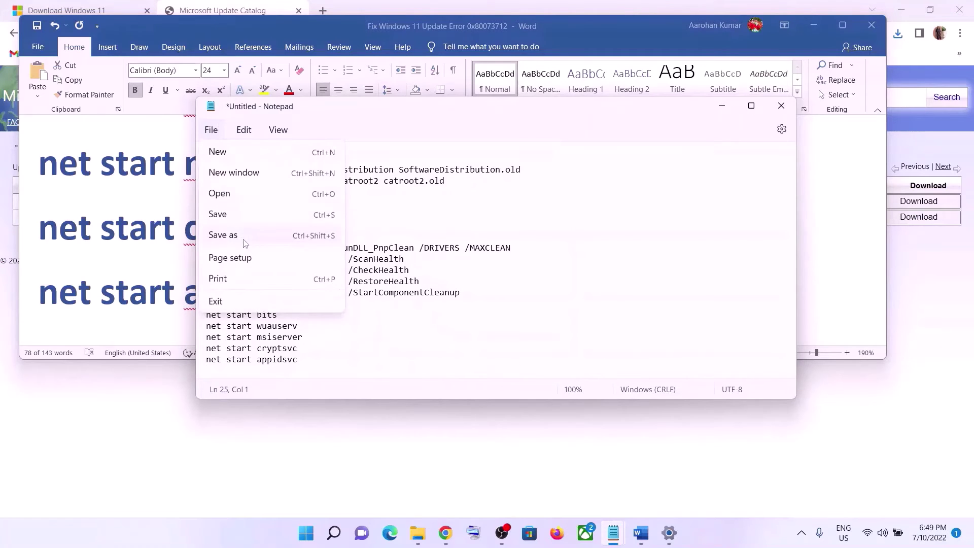
{"action": "left_click", "coordinate": [223, 235]}
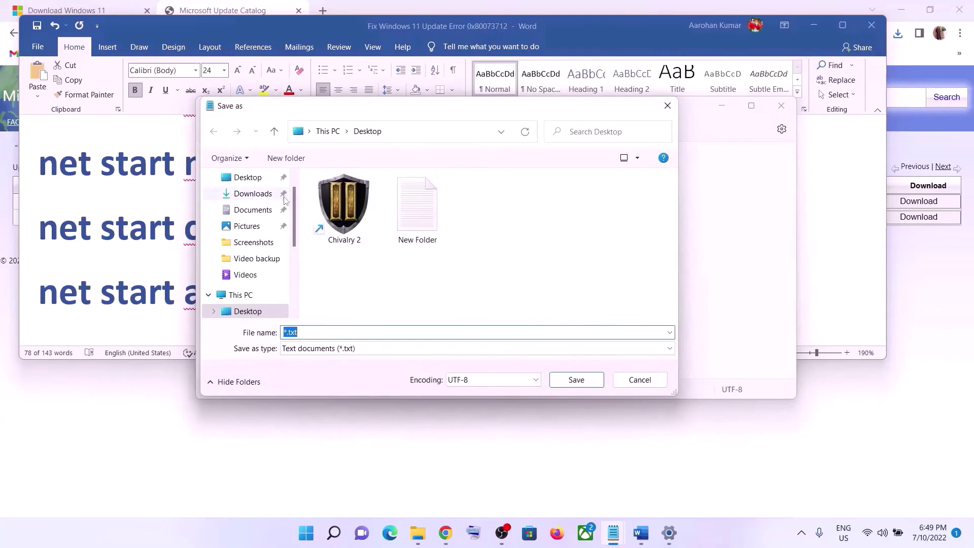
{"action": "left_click", "coordinate": [260, 180]}
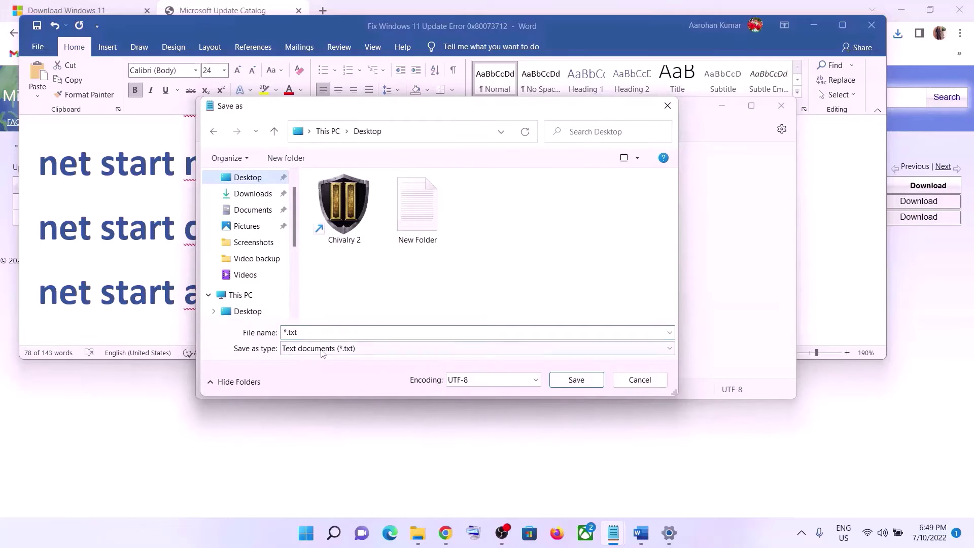
{"action": "key", "text": "alt+Tab"}
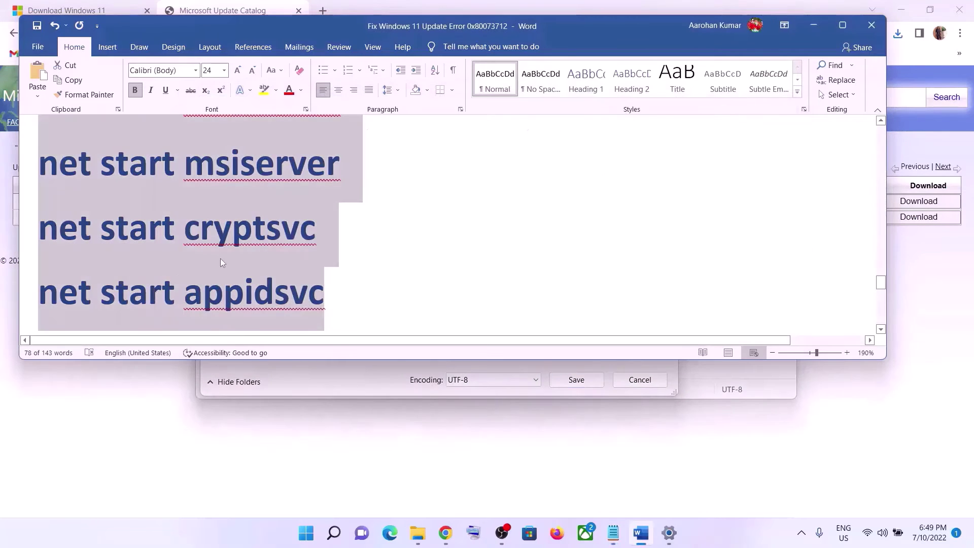
{"action": "scroll", "coordinate": [221, 259], "scroll_direction": "down", "scroll_amount": 5}
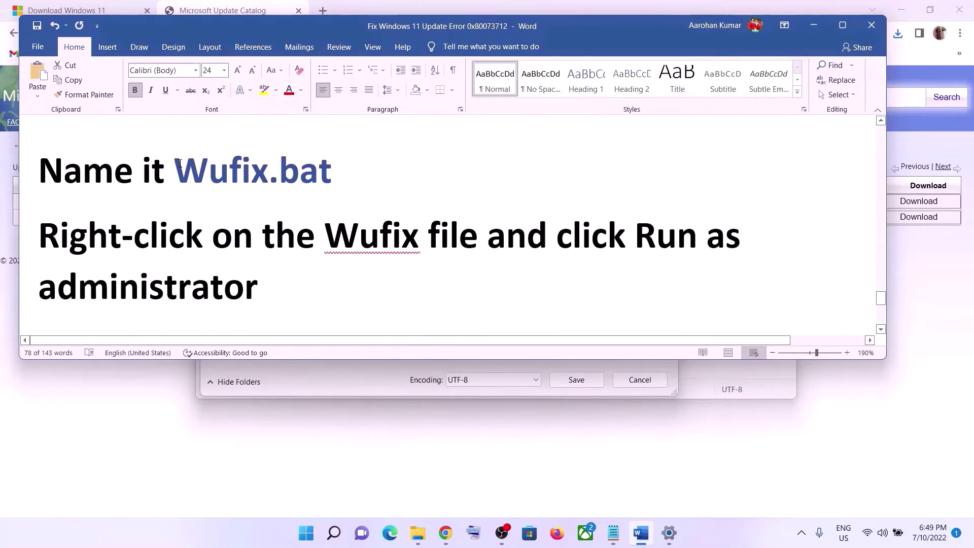
{"action": "left_click_drag", "start_coordinate": [179, 163], "coordinate": [328, 171]}
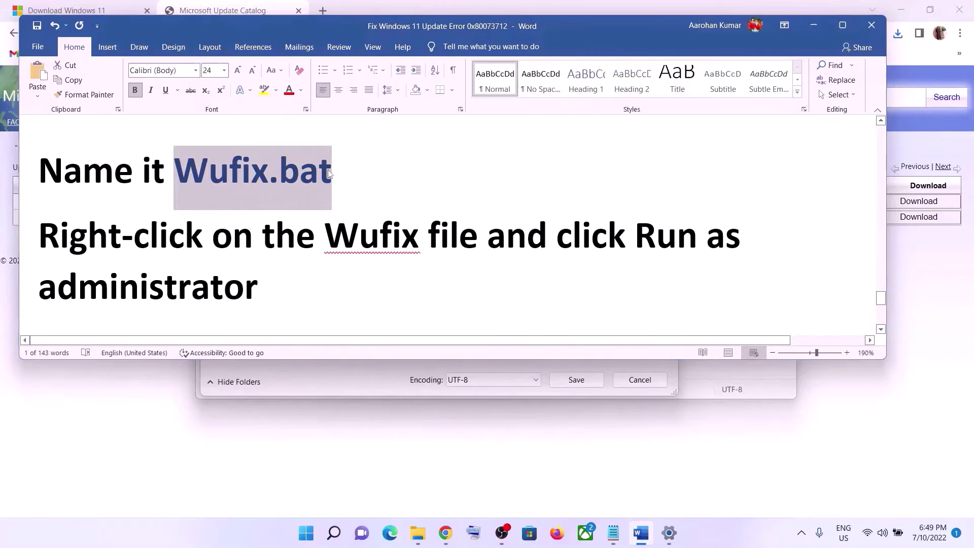
{"action": "key", "text": "alt+Tab"}
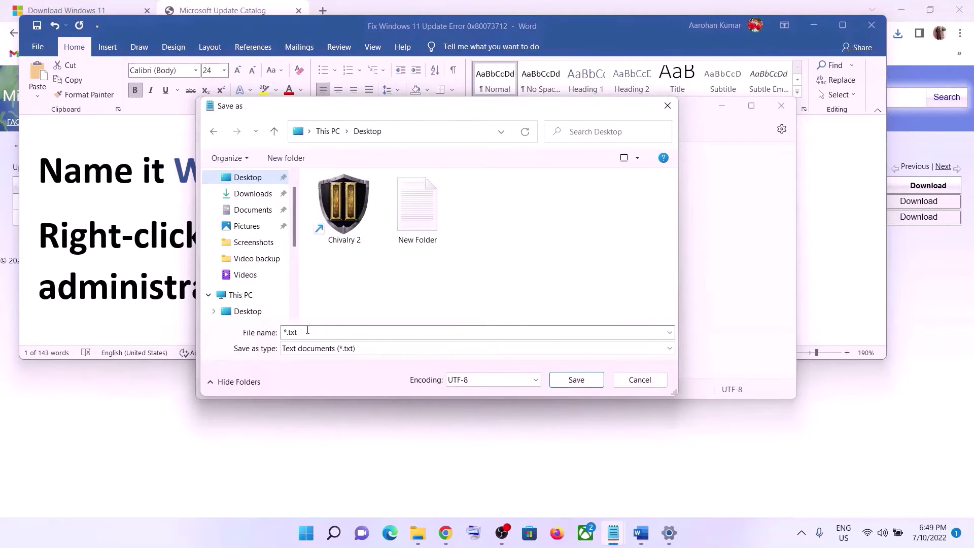
{"action": "left_click_drag", "start_coordinate": [307, 330], "coordinate": [284, 330]}
{"action": "key", "text": "ctrl+v"}
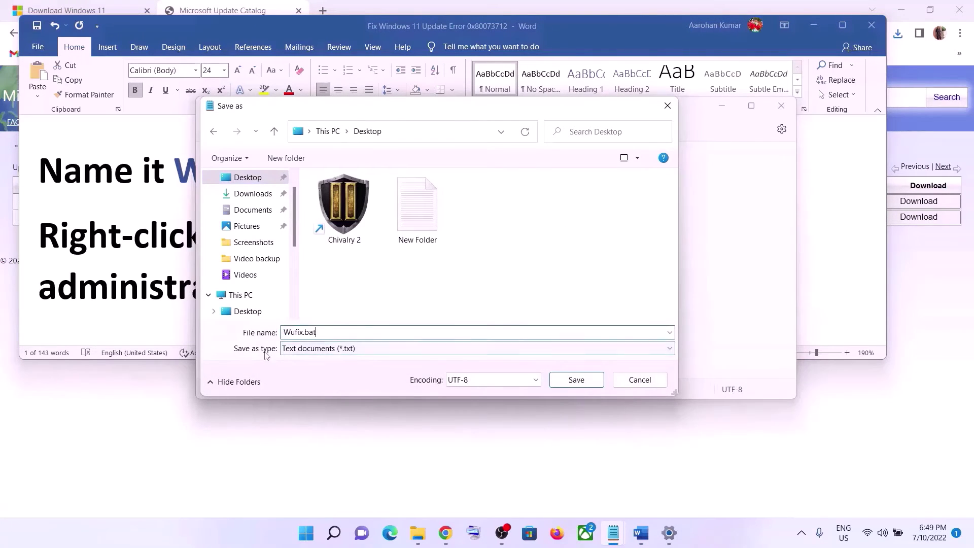
{"action": "left_click", "coordinate": [304, 349]}
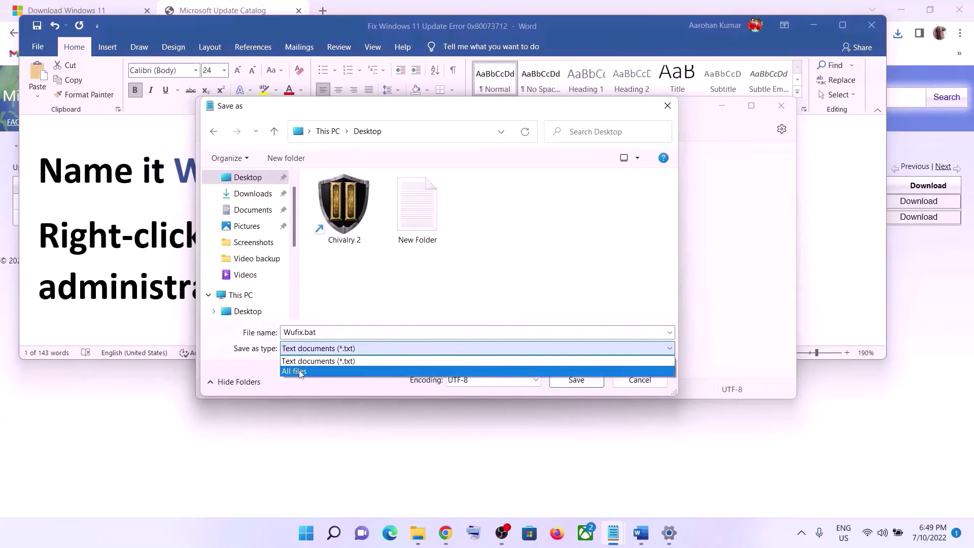
{"action": "left_click", "coordinate": [299, 372]}
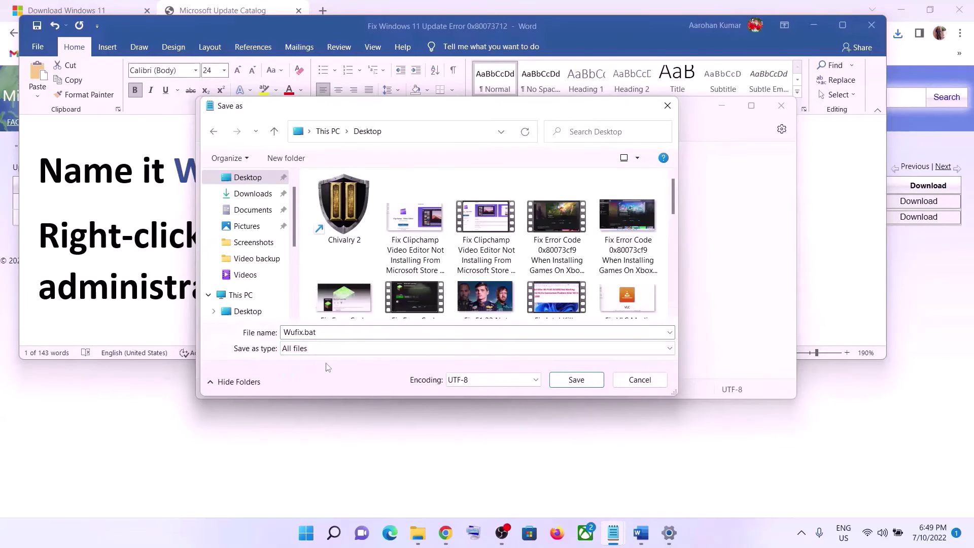
{"action": "left_click", "coordinate": [590, 382]}
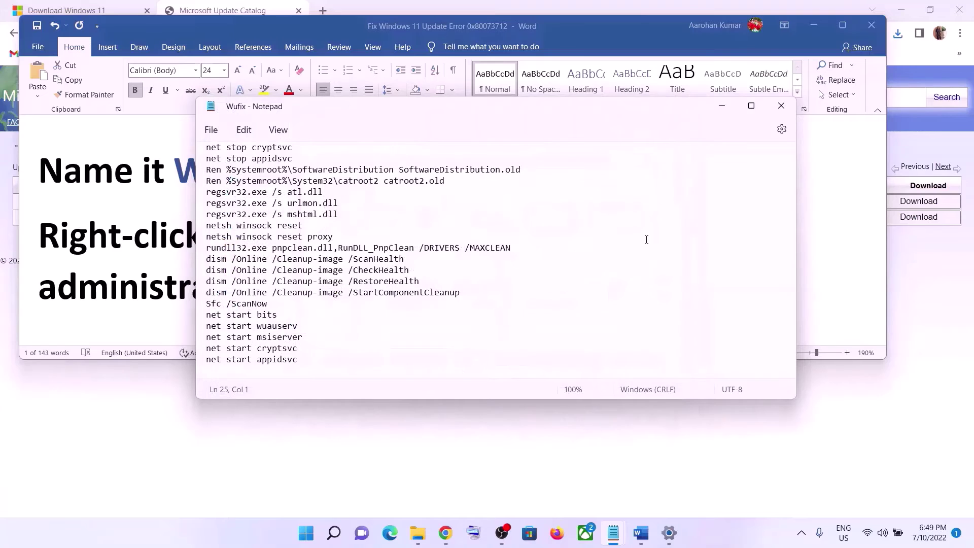
Step: Show the desktop and run the Wufix batch file as administrator
{"action": "key", "text": "super+d"}
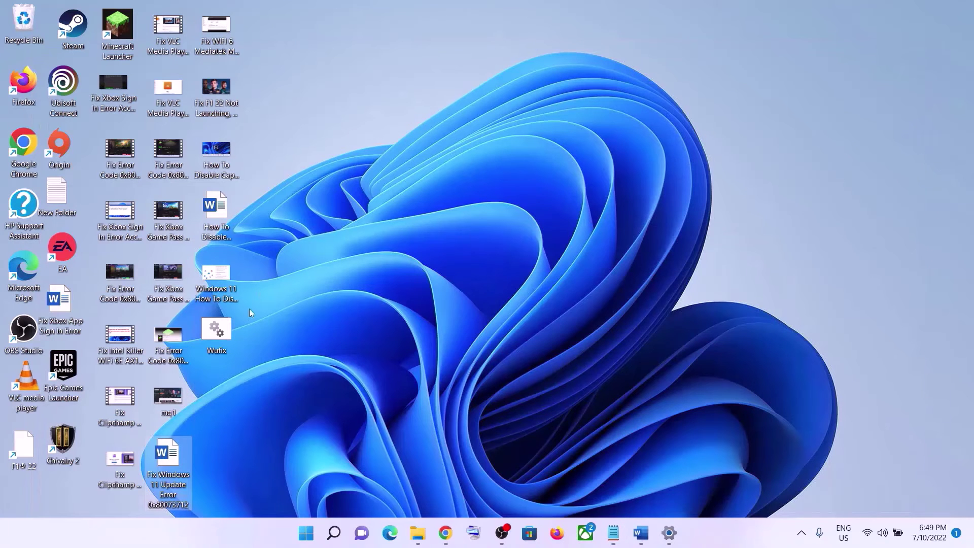
{"action": "left_click", "coordinate": [228, 334]}
{"action": "right_click", "coordinate": [228, 334]}
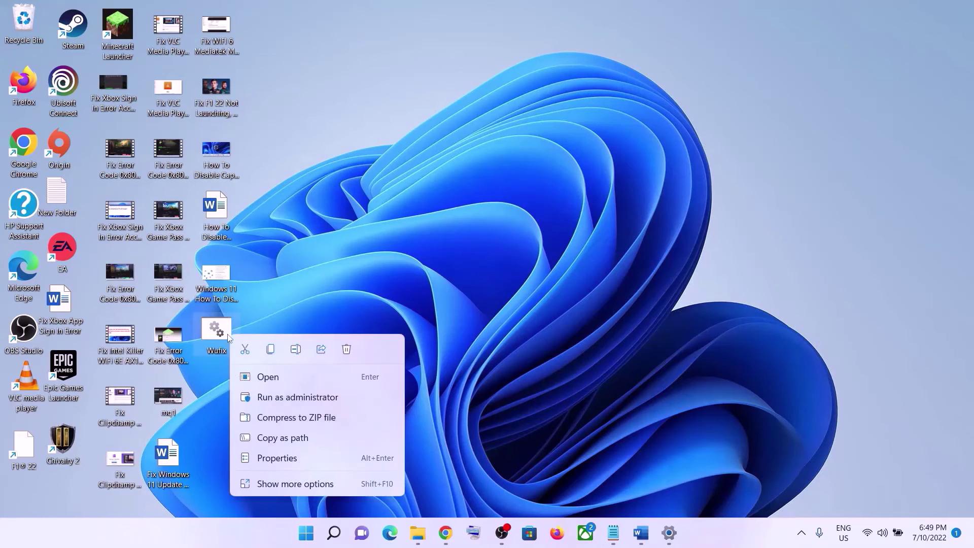
{"action": "left_click", "coordinate": [320, 398]}
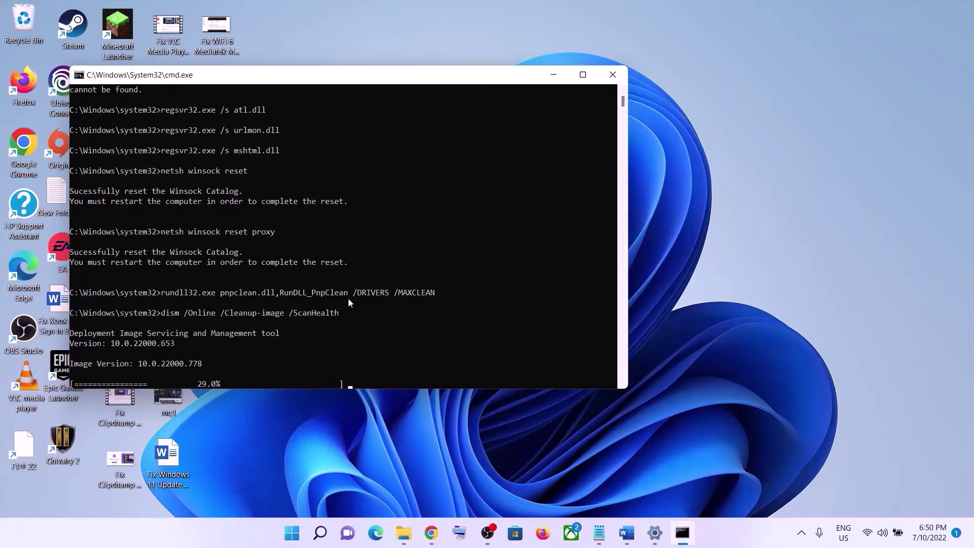
{"action": "left_click", "coordinate": [292, 533]}
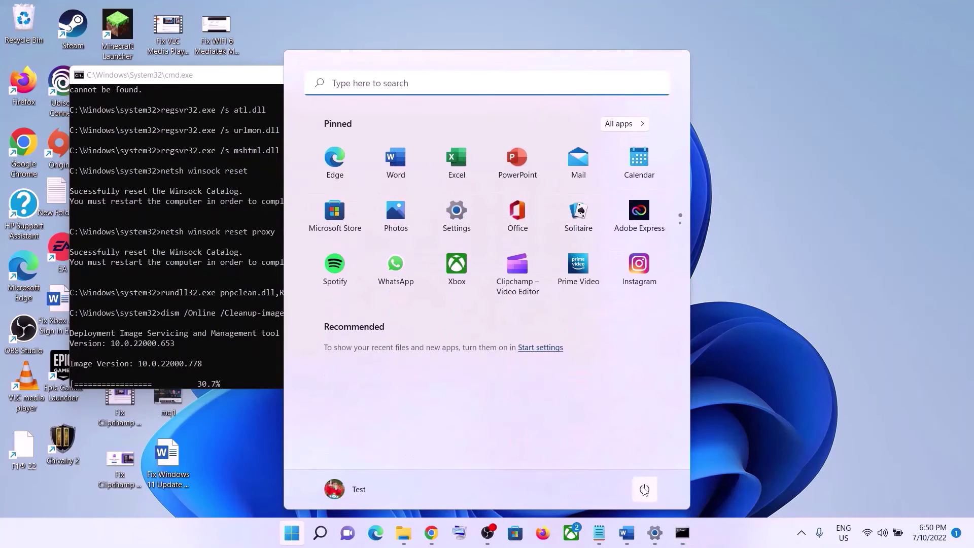
{"action": "left_click", "coordinate": [644, 489]}
{"action": "left_click", "coordinate": [772, 410]}
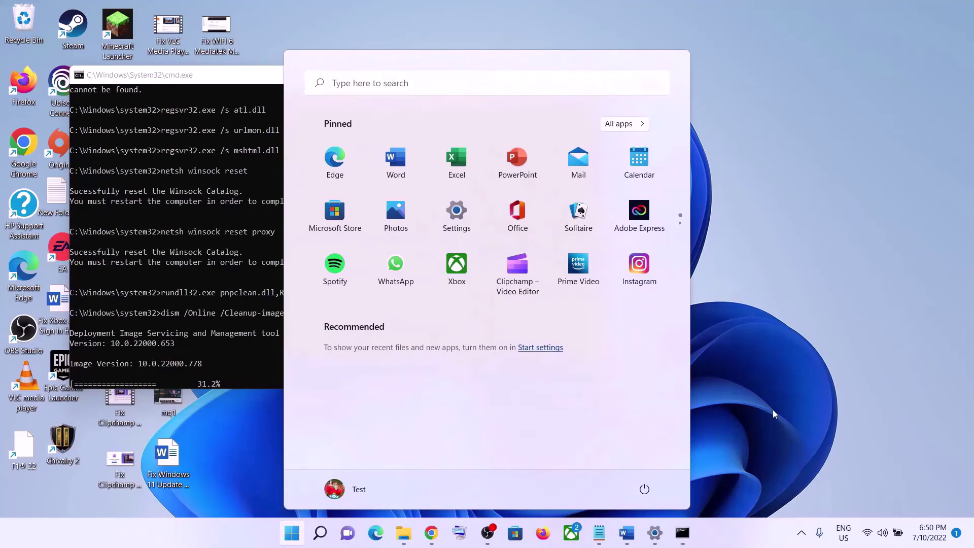
{"action": "left_click", "coordinate": [772, 410]}
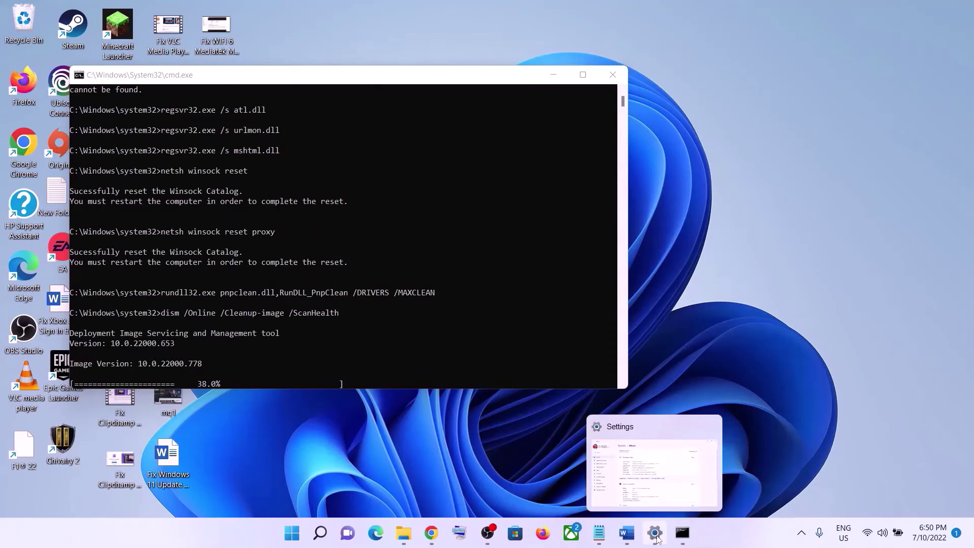
Step: Return to the Word document and find the Step 6 instruction to use the Media Creation Tool
{"action": "left_click", "coordinate": [655, 534]}
{"action": "left_click", "coordinate": [627, 537]}
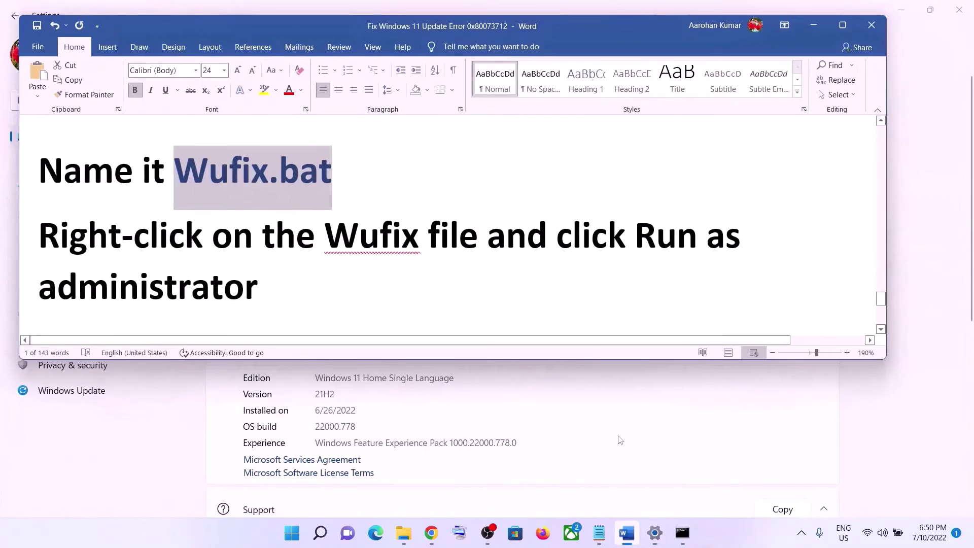
{"action": "scroll", "coordinate": [437, 217], "scroll_direction": "down", "scroll_amount": 10}
{"action": "scroll", "coordinate": [437, 217], "scroll_direction": "down", "scroll_amount": 2}
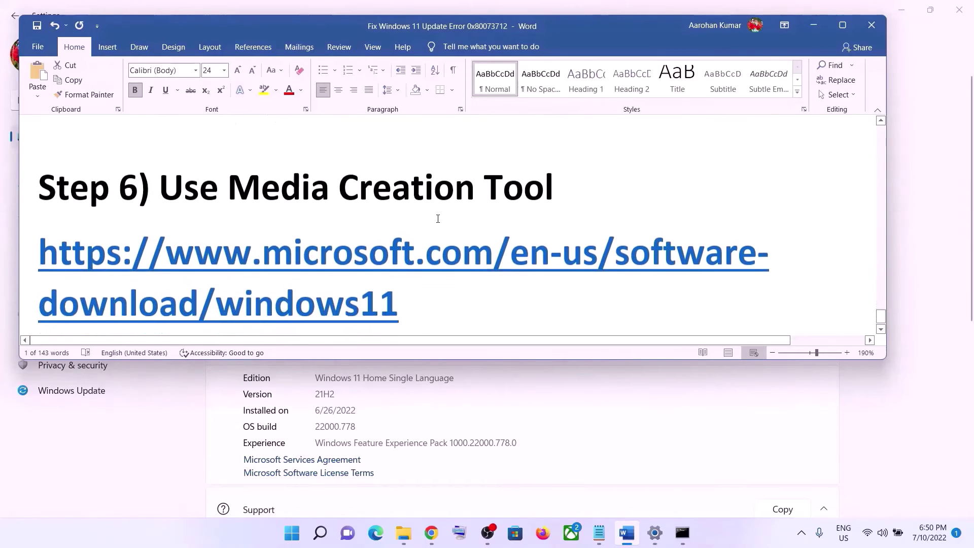
{"action": "left_click_drag", "start_coordinate": [160, 170], "coordinate": [514, 182]}
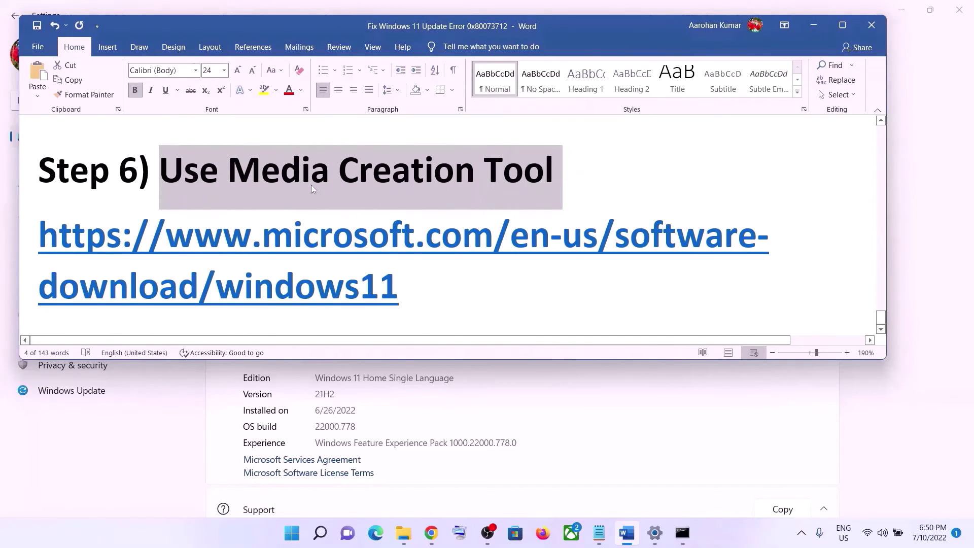
Step: Switch to the Download Windows 11 page in Chrome and download the media creation tool under Create Windows 11 Installation Media
{"action": "left_click", "coordinate": [708, 541]}
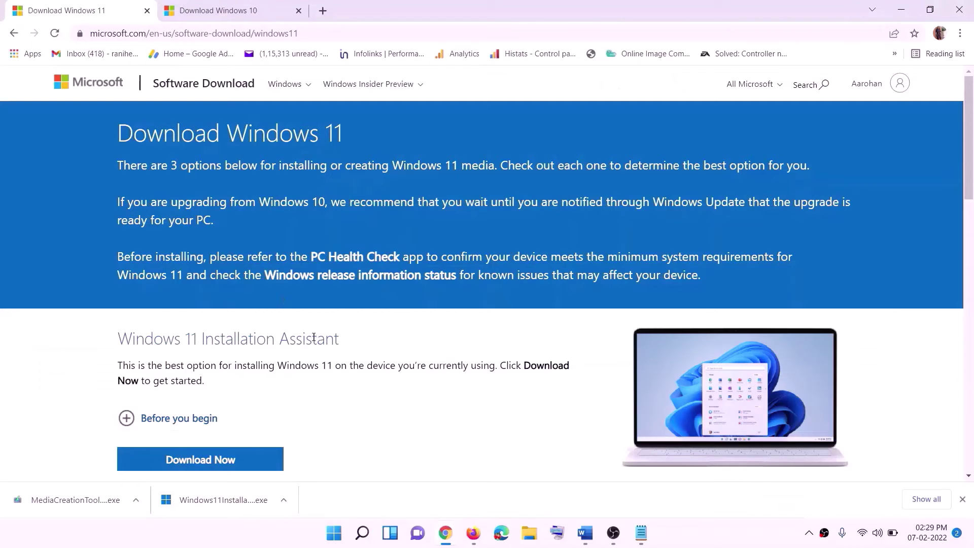
{"action": "scroll", "coordinate": [198, 301], "scroll_direction": "down", "scroll_amount": 5}
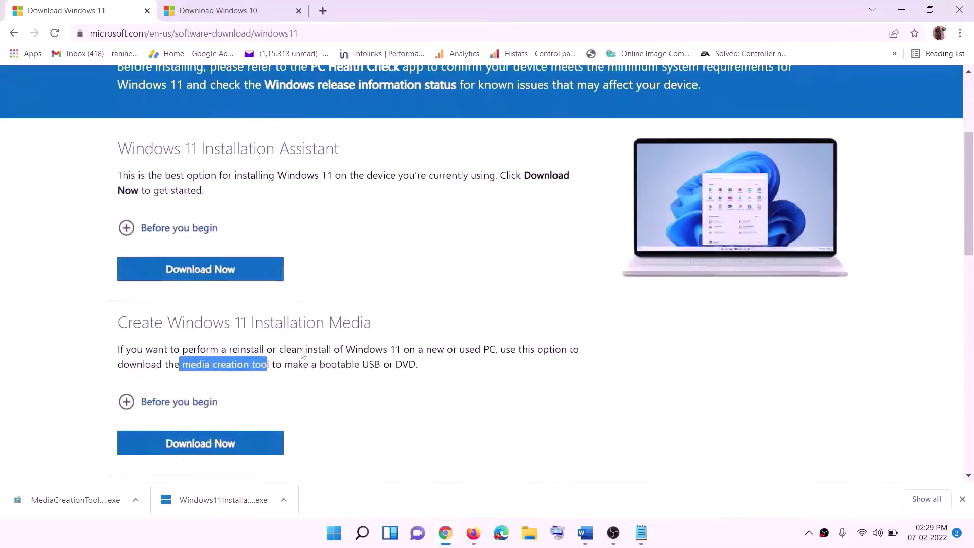
{"action": "left_click_drag", "start_coordinate": [182, 301], "coordinate": [281, 301]}
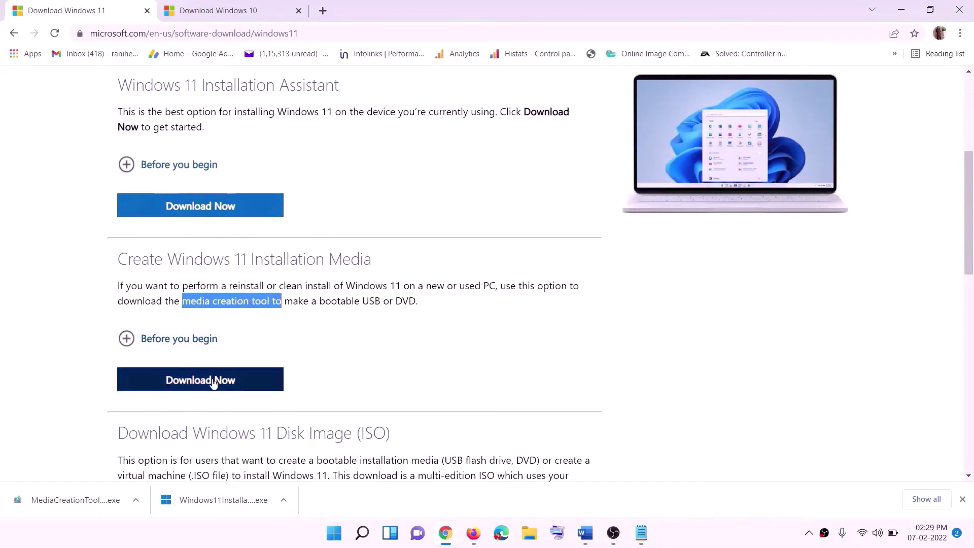
{"action": "left_click", "coordinate": [194, 385]}
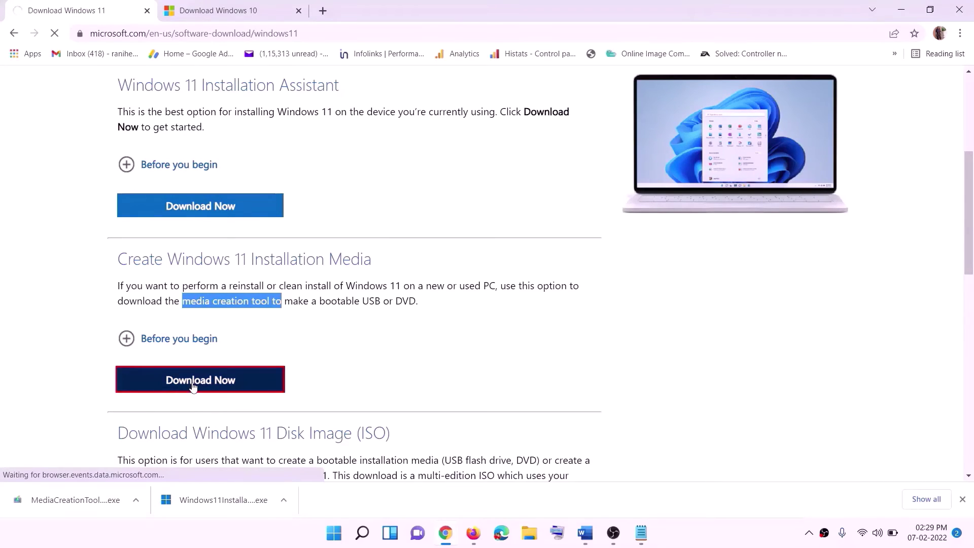
Step: Run the downloaded MediaCreationTool with permission to make changes, accept the license terms and continue with the recommended language and edition
{"action": "left_click", "coordinate": [69, 505]}
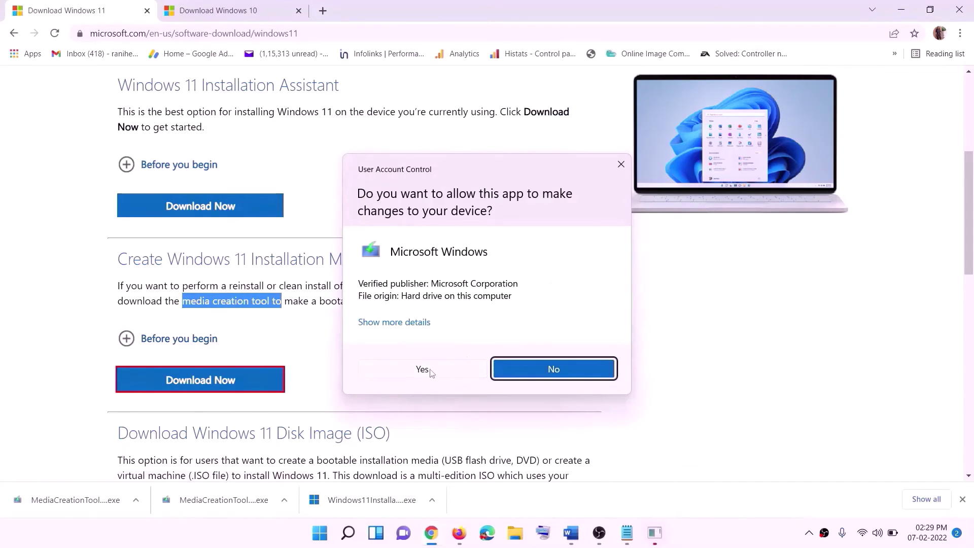
{"action": "left_click", "coordinate": [422, 369]}
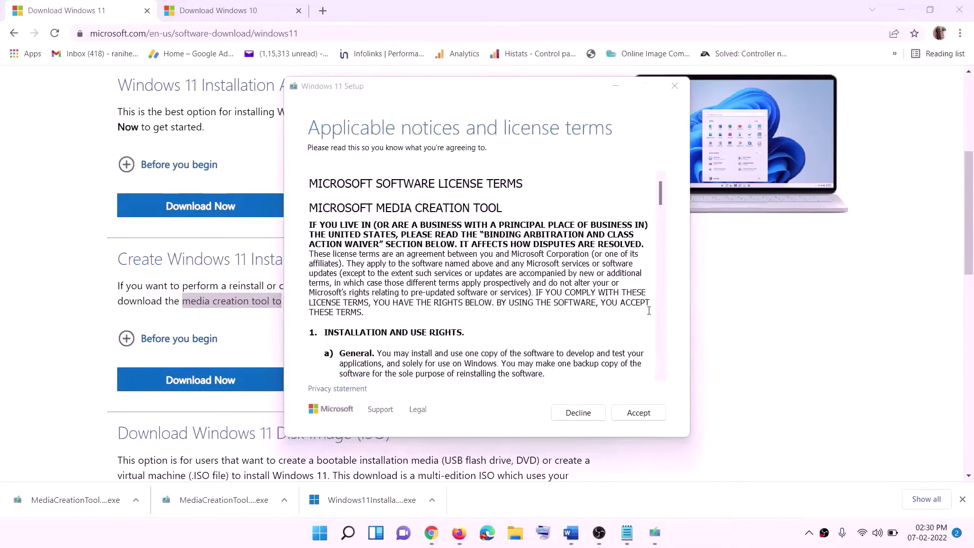
{"action": "left_click", "coordinate": [637, 412]}
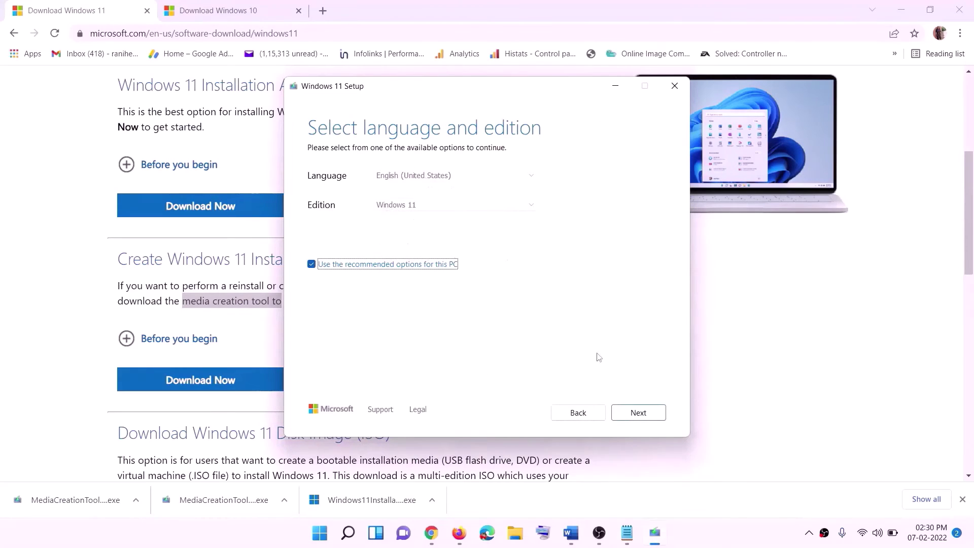
{"action": "left_click", "coordinate": [634, 412]}
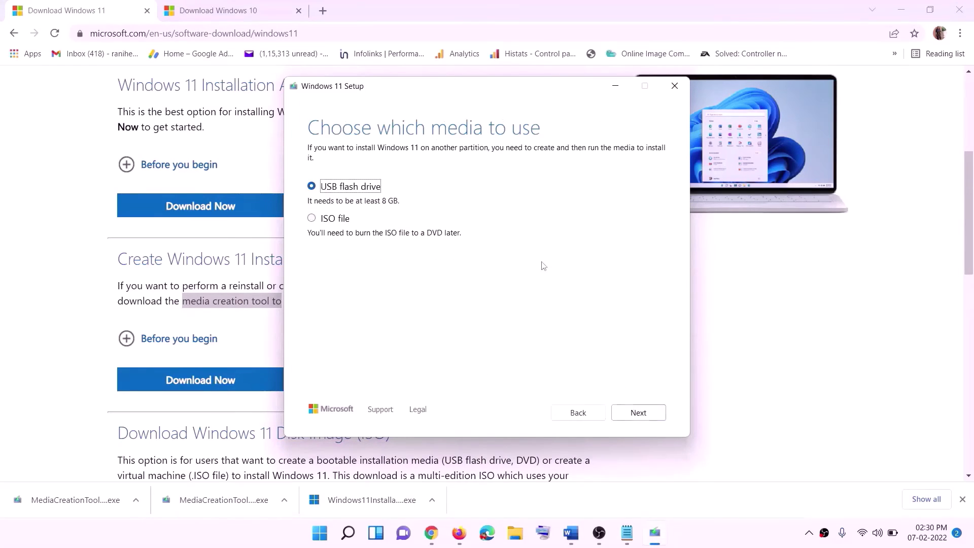
Step: Choose ISO file as the installation media and save it to the Desktop under the file name Windows
{"action": "left_click", "coordinate": [322, 221]}
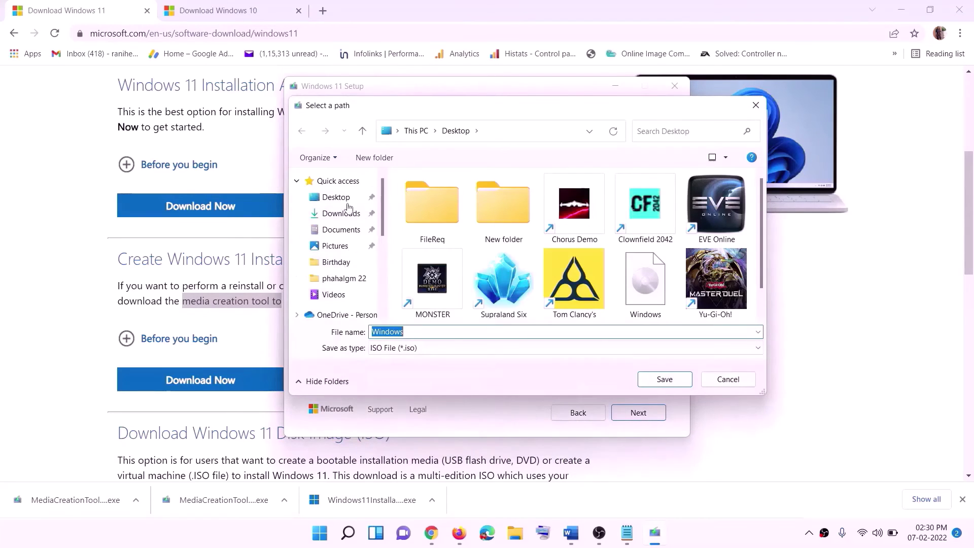
{"action": "left_click", "coordinate": [333, 199]}
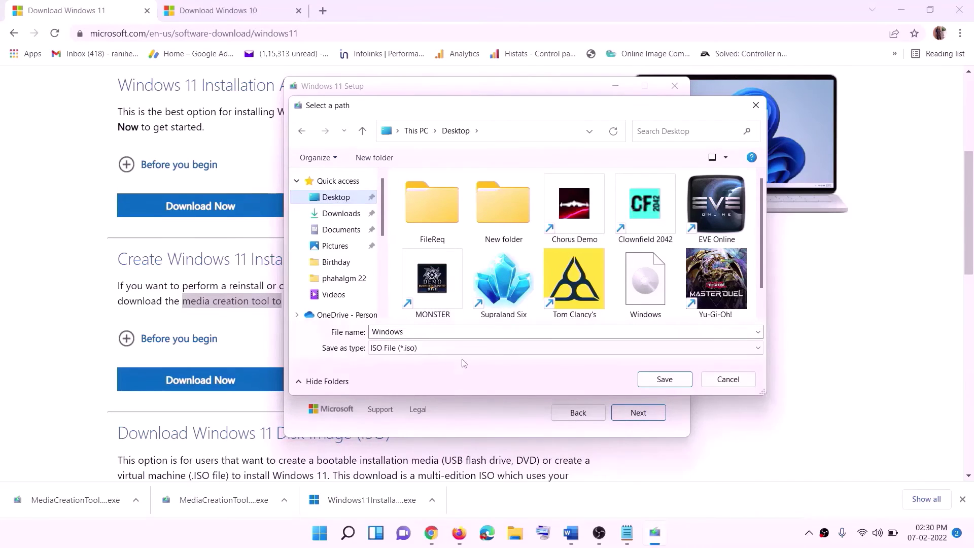
{"action": "left_click", "coordinate": [664, 379]}
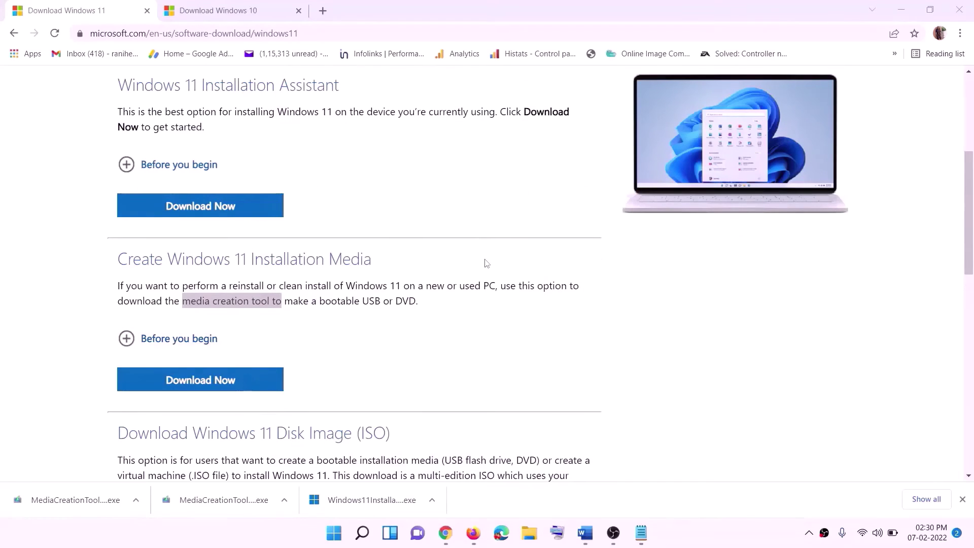
Step: Show the desktop, move the Windows disc image to a free spot among the icons and mount it
{"action": "key", "text": "super+d"}
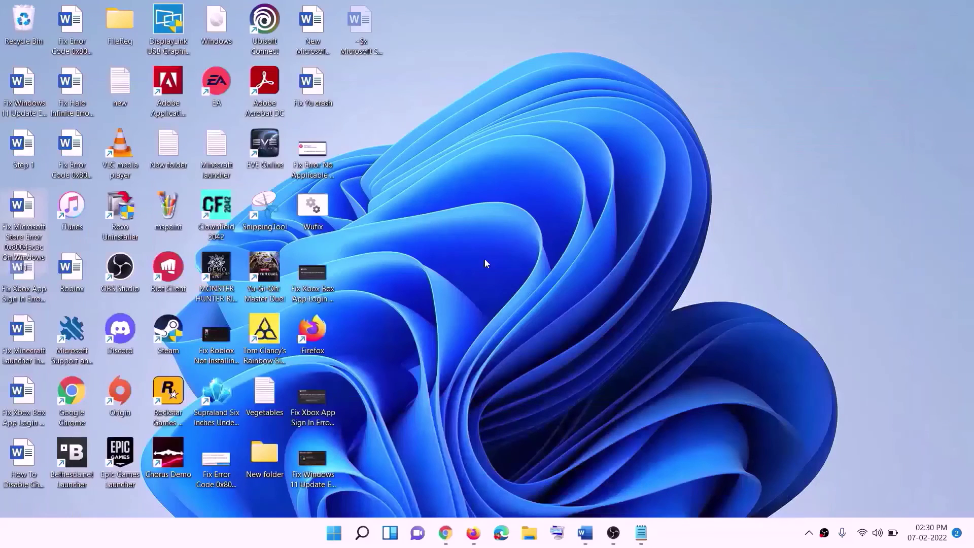
{"action": "left_click_drag", "start_coordinate": [235, 30], "coordinate": [385, 302]}
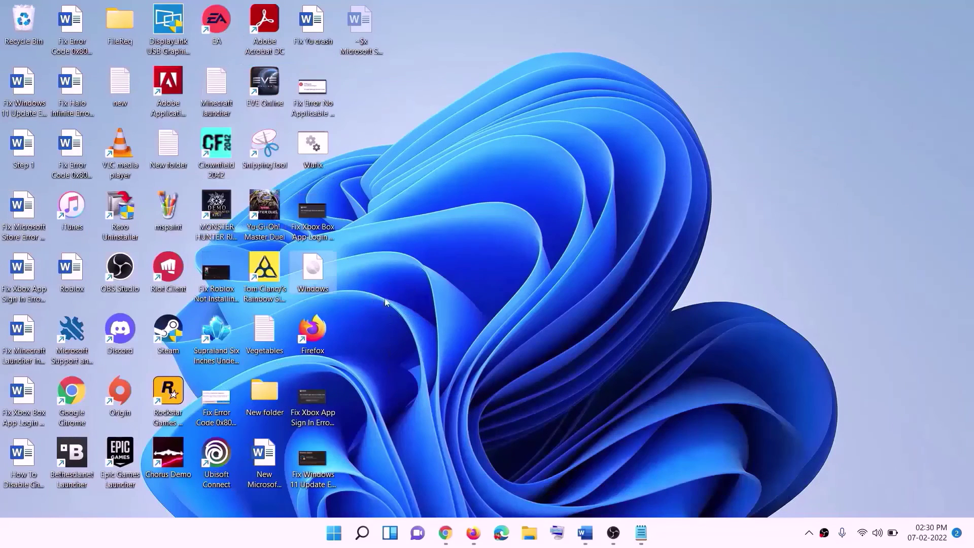
{"action": "mouse_move", "coordinate": [311, 292]}
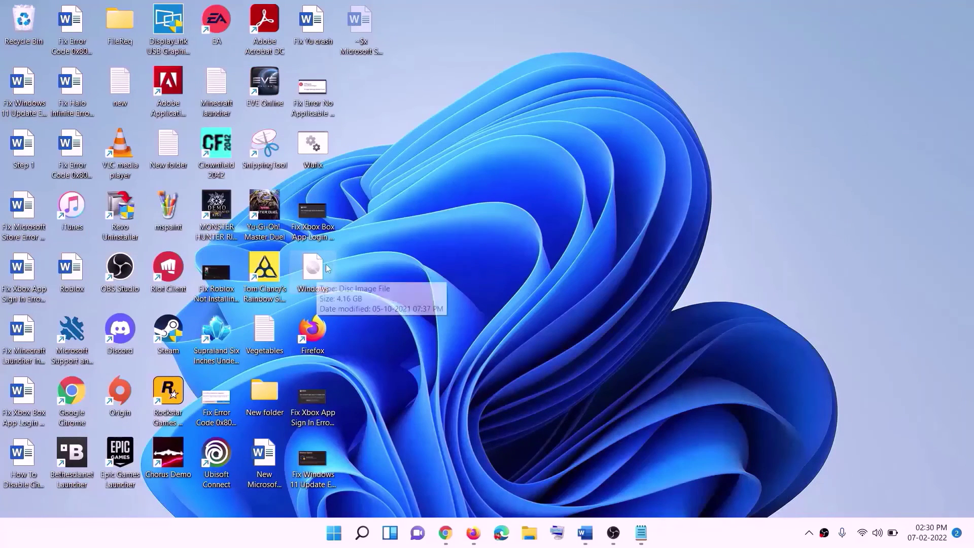
{"action": "double_click", "coordinate": [313, 272]}
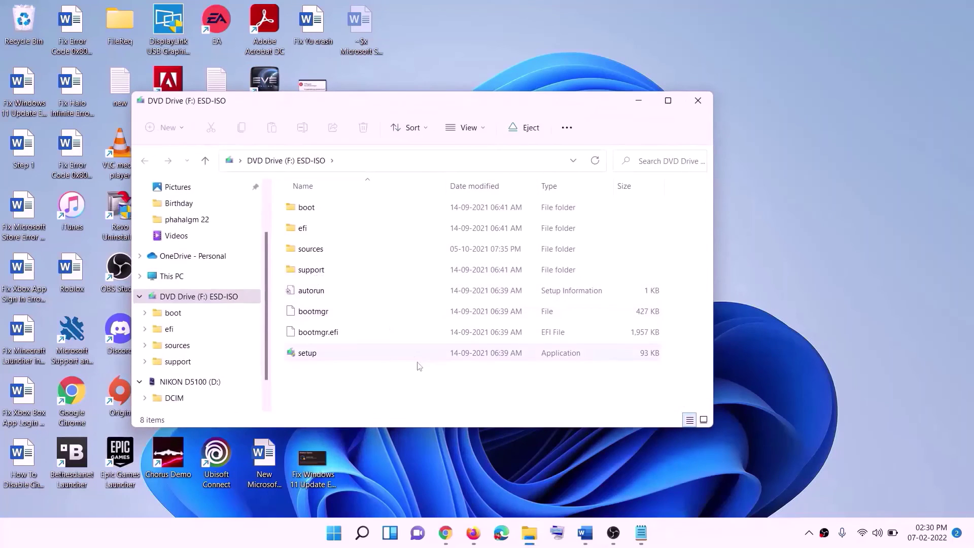
Step: Run setup from the mounted ESD-ISO drive, allow it to make changes and continue past the Install Windows 11 page
{"action": "left_click", "coordinate": [307, 353]}
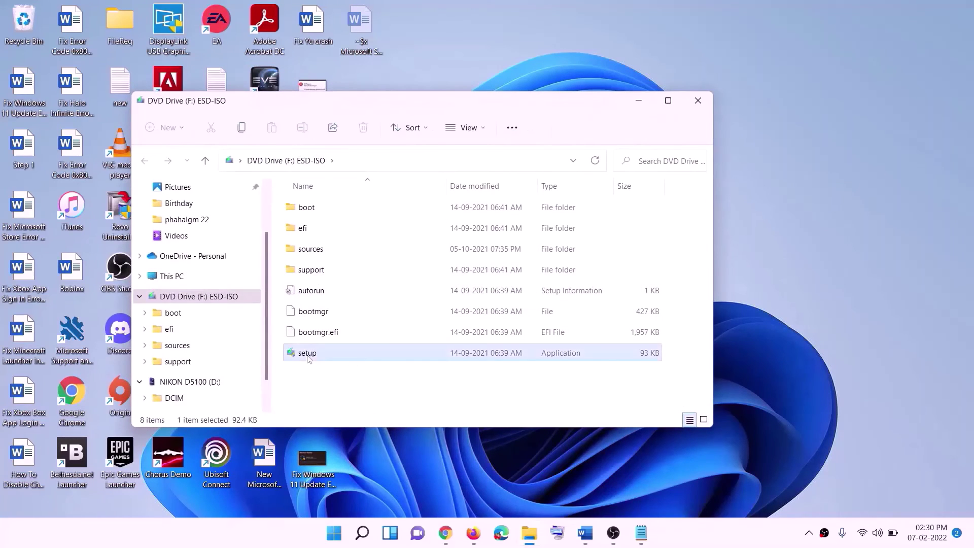
{"action": "double_click", "coordinate": [335, 356]}
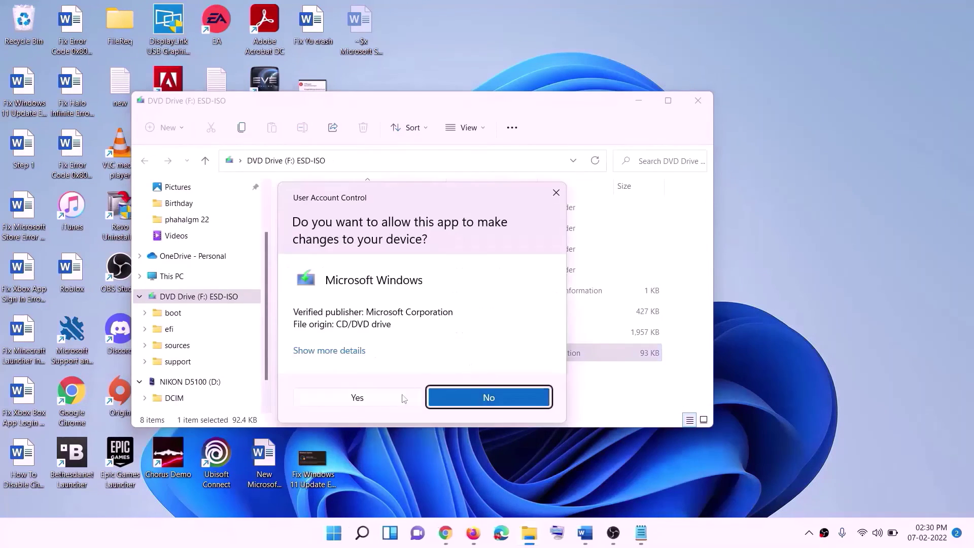
{"action": "left_click", "coordinate": [393, 399]}
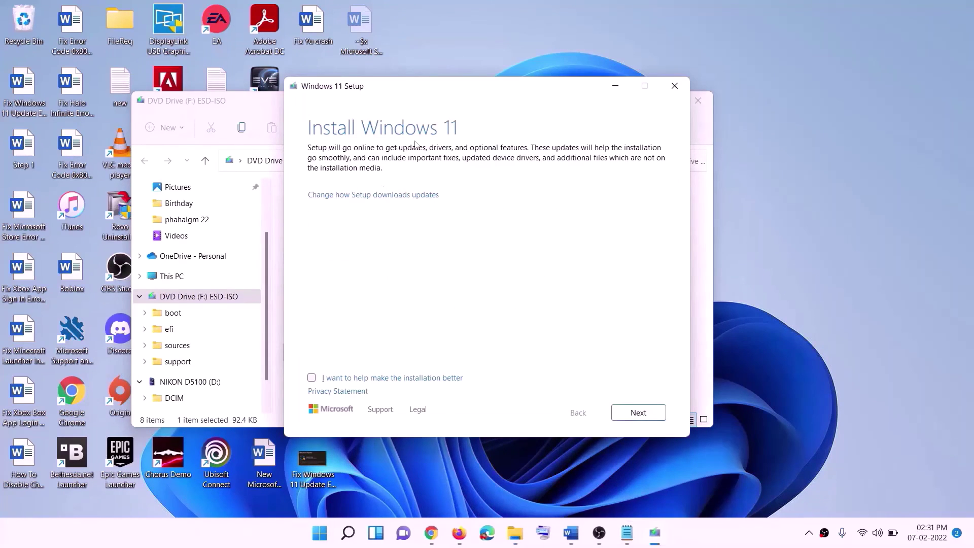
{"action": "left_click", "coordinate": [640, 413]}
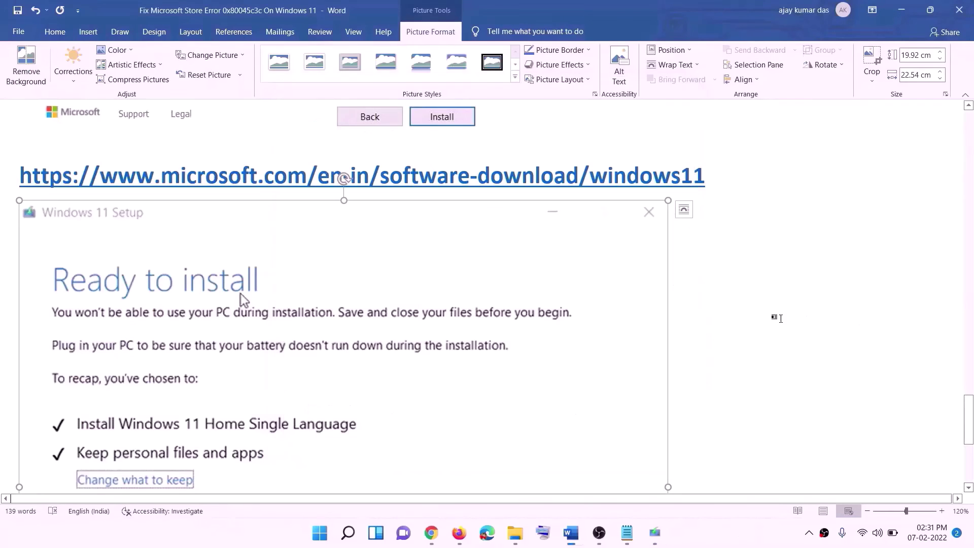
Step: Review the Ready to install screenshot in the Word document, including the choices to keep and the Install option
{"action": "scroll", "coordinate": [226, 255], "scroll_direction": "down", "scroll_amount": 2}
{"action": "scroll", "coordinate": [226, 255], "scroll_direction": "down", "scroll_amount": 1}
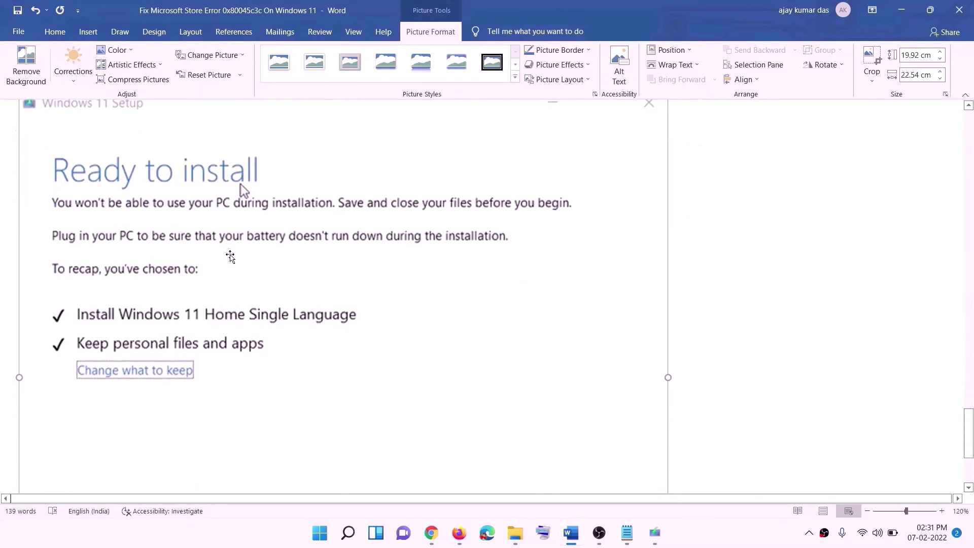
{"action": "scroll", "coordinate": [213, 293], "scroll_direction": "down", "scroll_amount": 1}
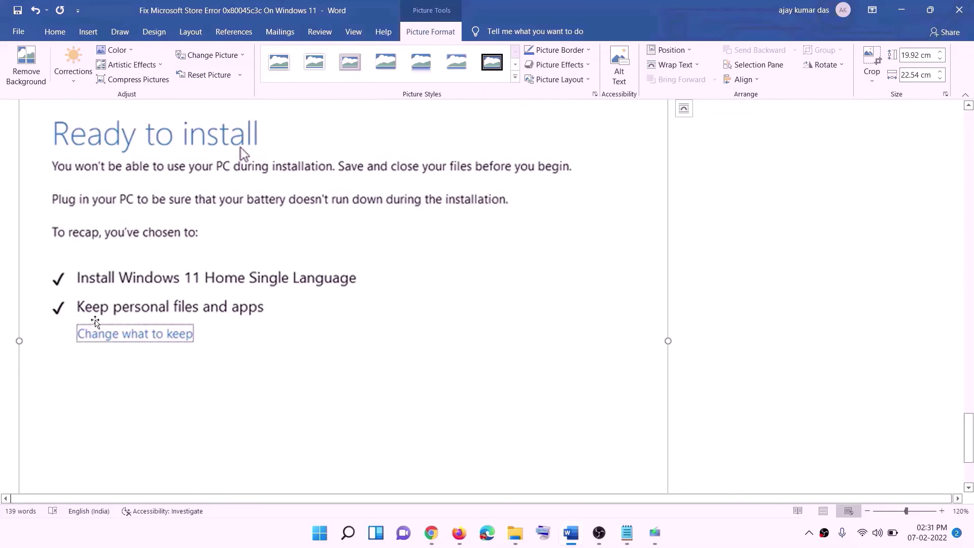
{"action": "scroll", "coordinate": [346, 317], "scroll_direction": "down", "scroll_amount": 2}
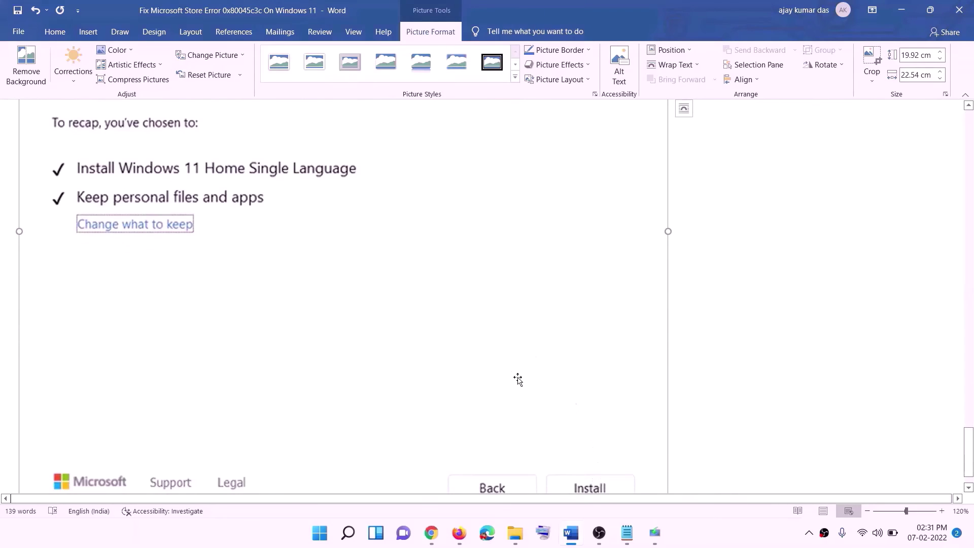
{"action": "scroll", "coordinate": [518, 381], "scroll_direction": "up", "scroll_amount": 5}
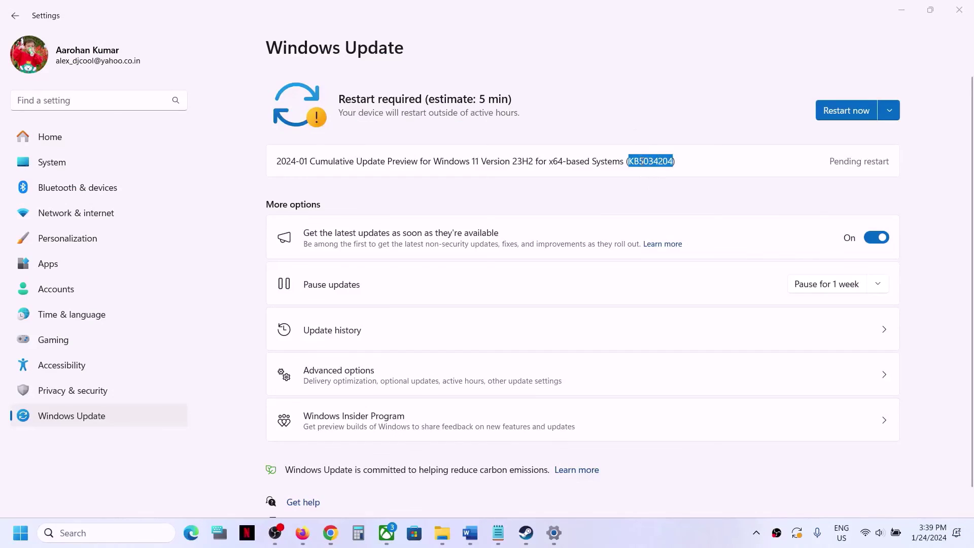
Step: Highlight the KB number of the 2024-01 Cumulative Update Preview on the Windows Update page in Settings
{"action": "left_click", "coordinate": [642, 161]}
{"action": "left_click_drag", "start_coordinate": [628, 162], "coordinate": [676, 162]}
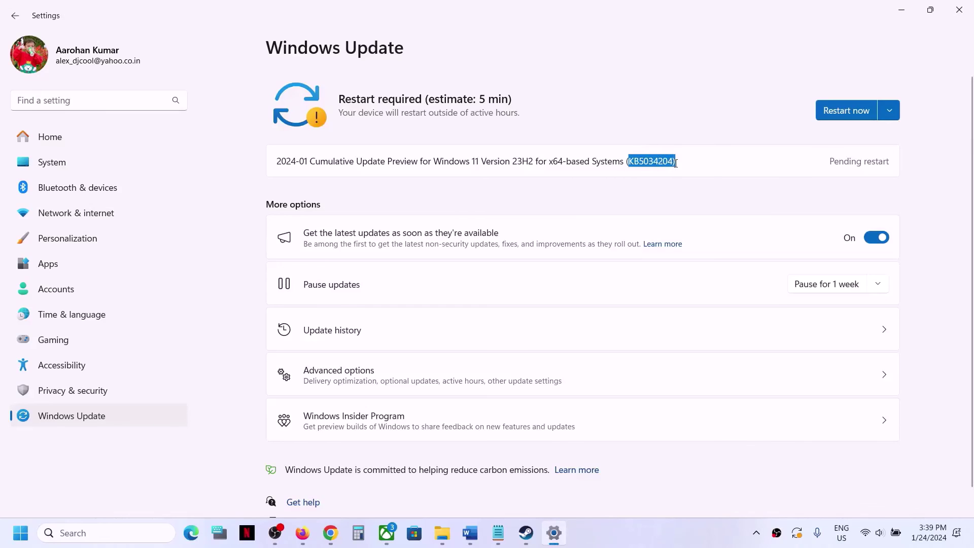
{"action": "left_click", "coordinate": [688, 545]}
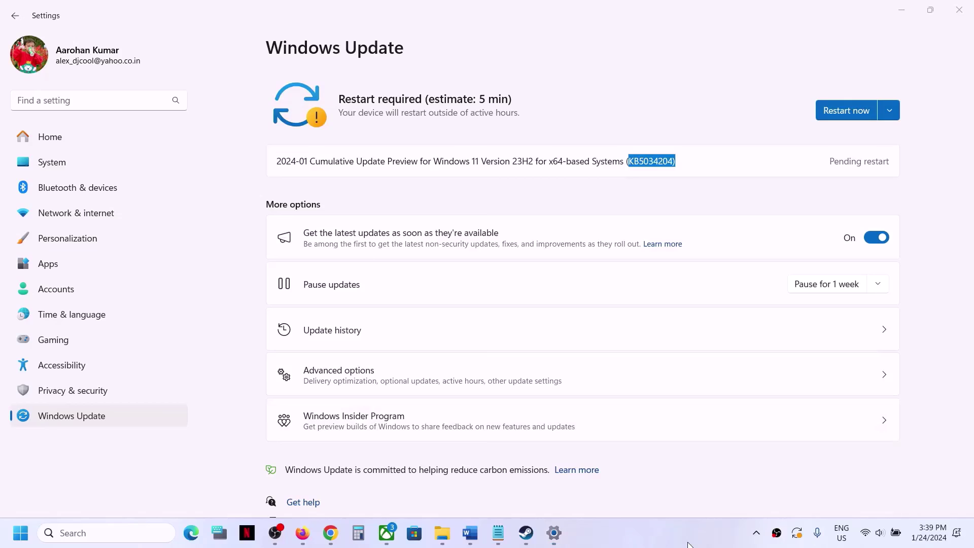